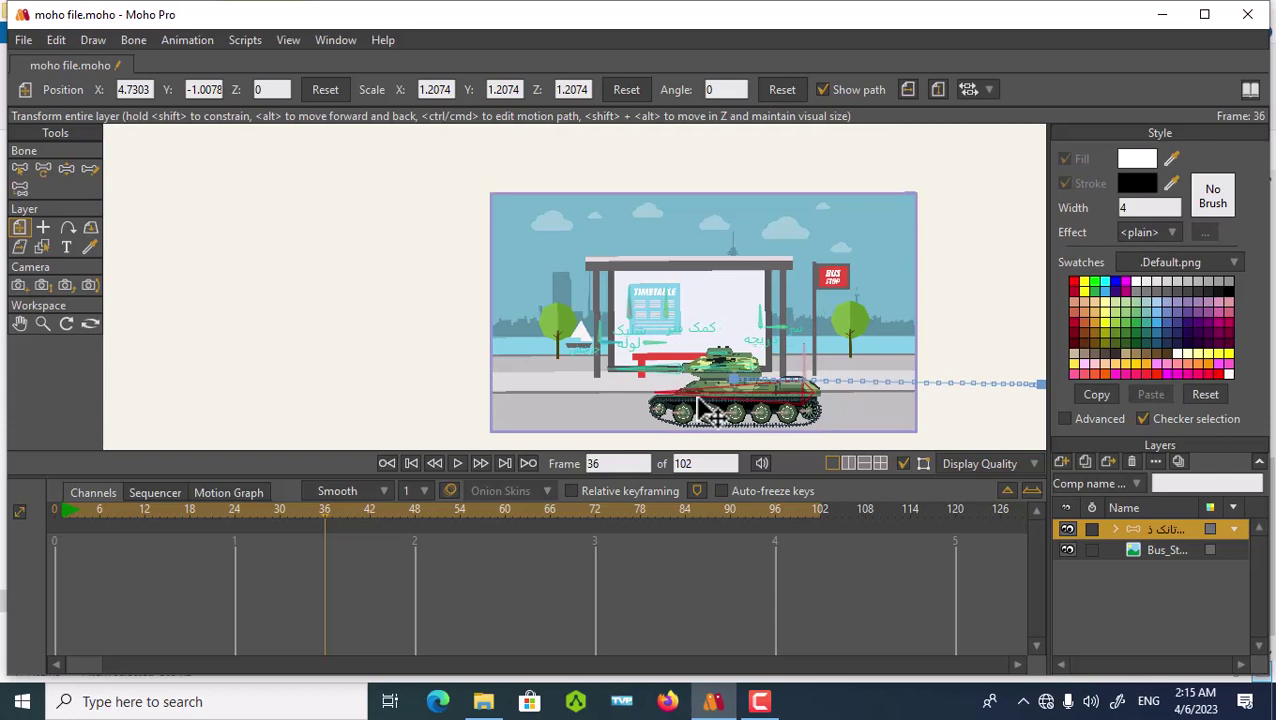
- Nudge the tank layer into place in front of the bus stop at frame 36, about X 0.42, Y -0.91
left_click(700, 410)
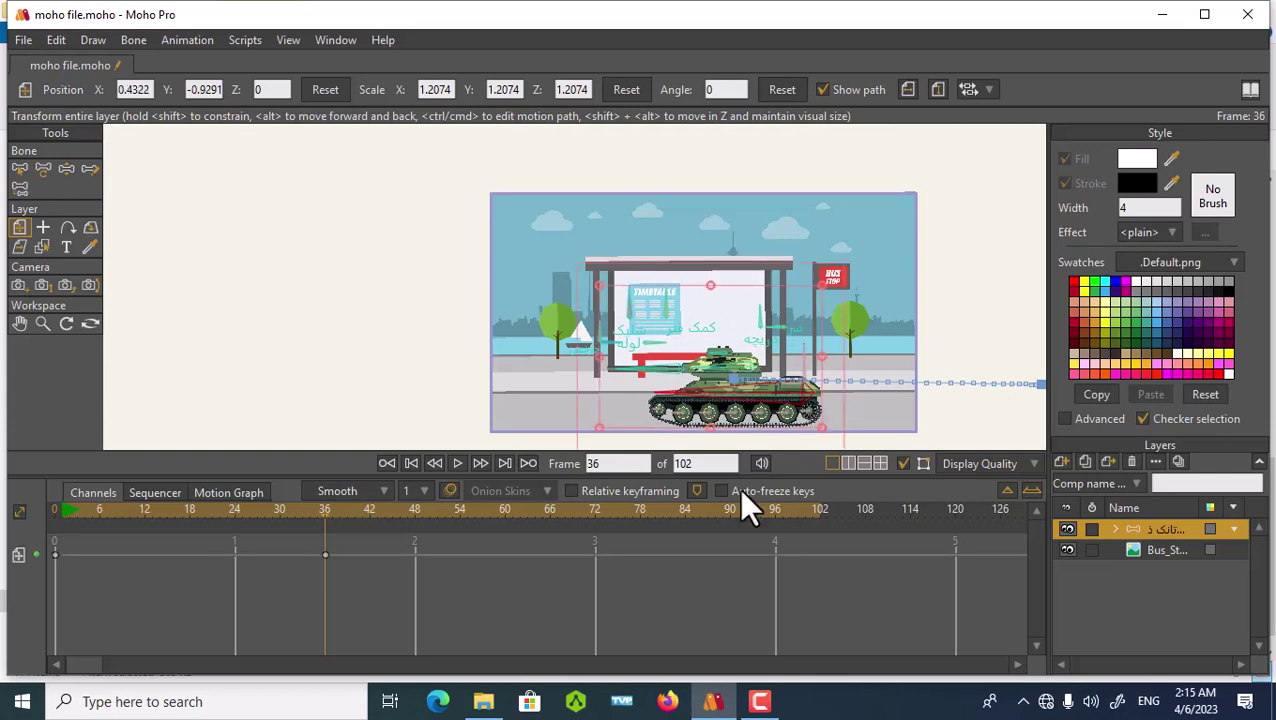
scroll(691, 360, "up", 5)
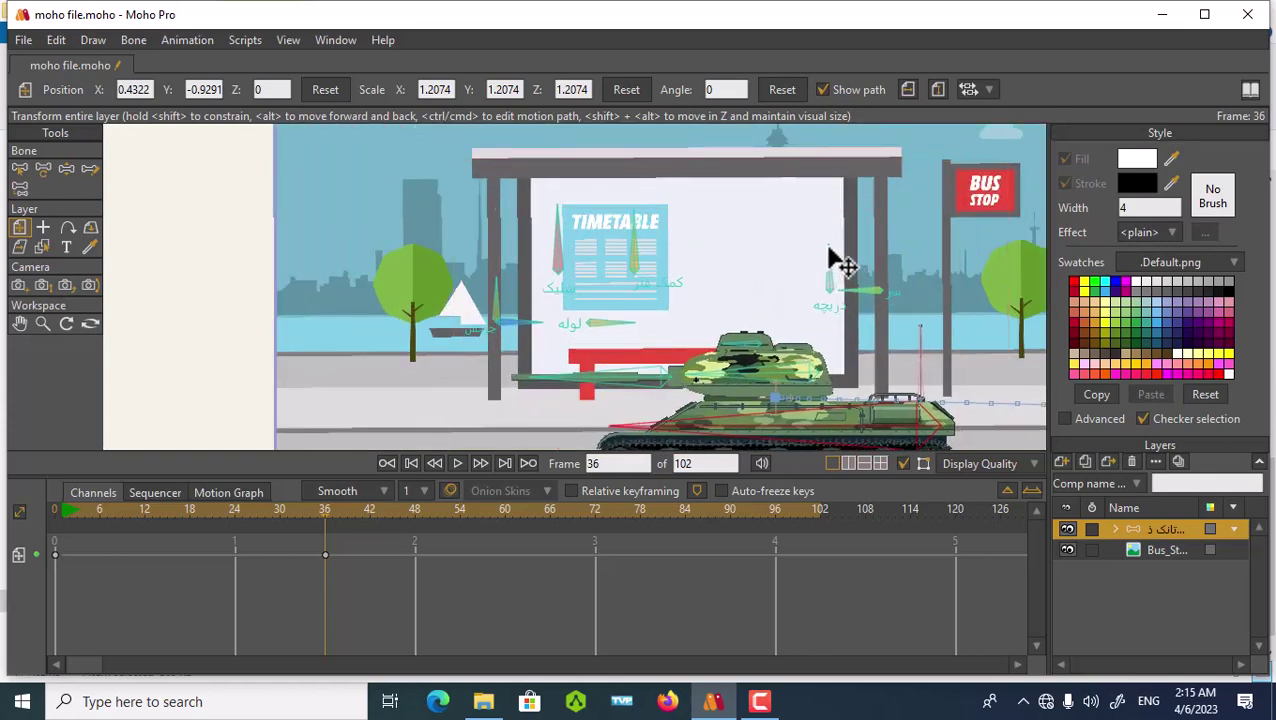
left_click_drag(832, 262, 826, 252)
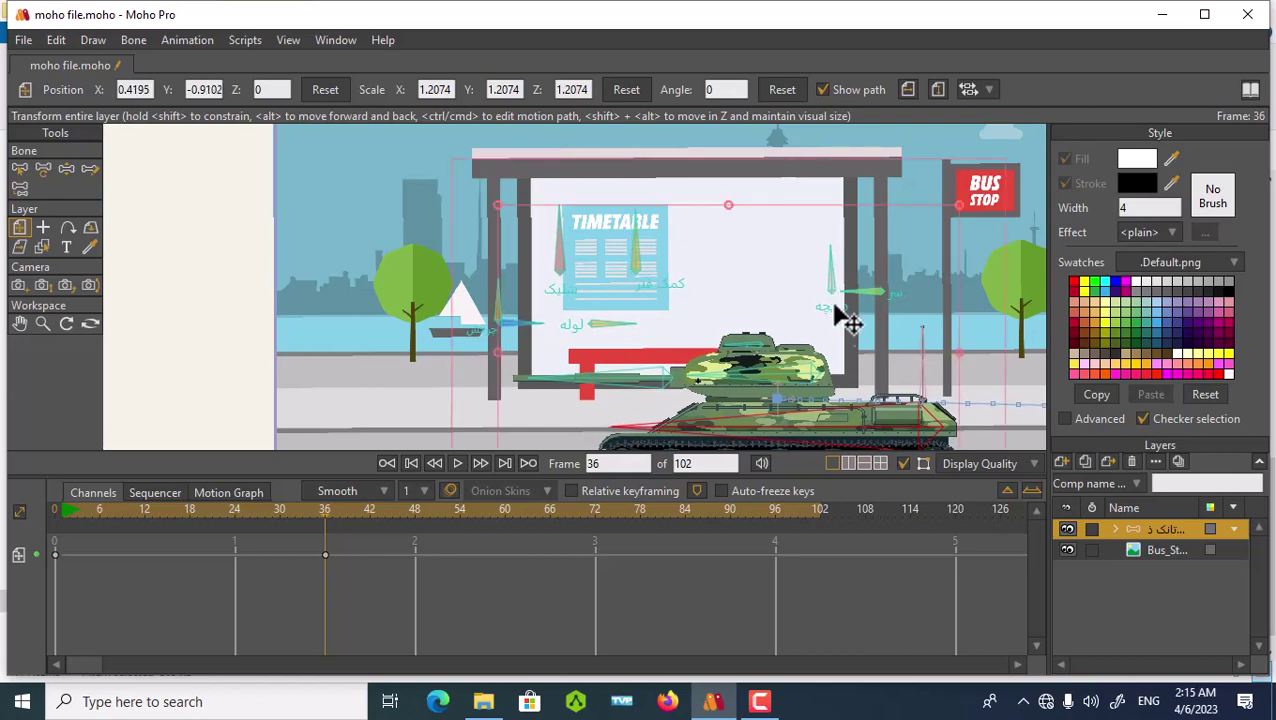
scroll(855, 358, "down", 2)
scroll(845, 357, "down", 1)
scroll(845, 357, "up", 2)
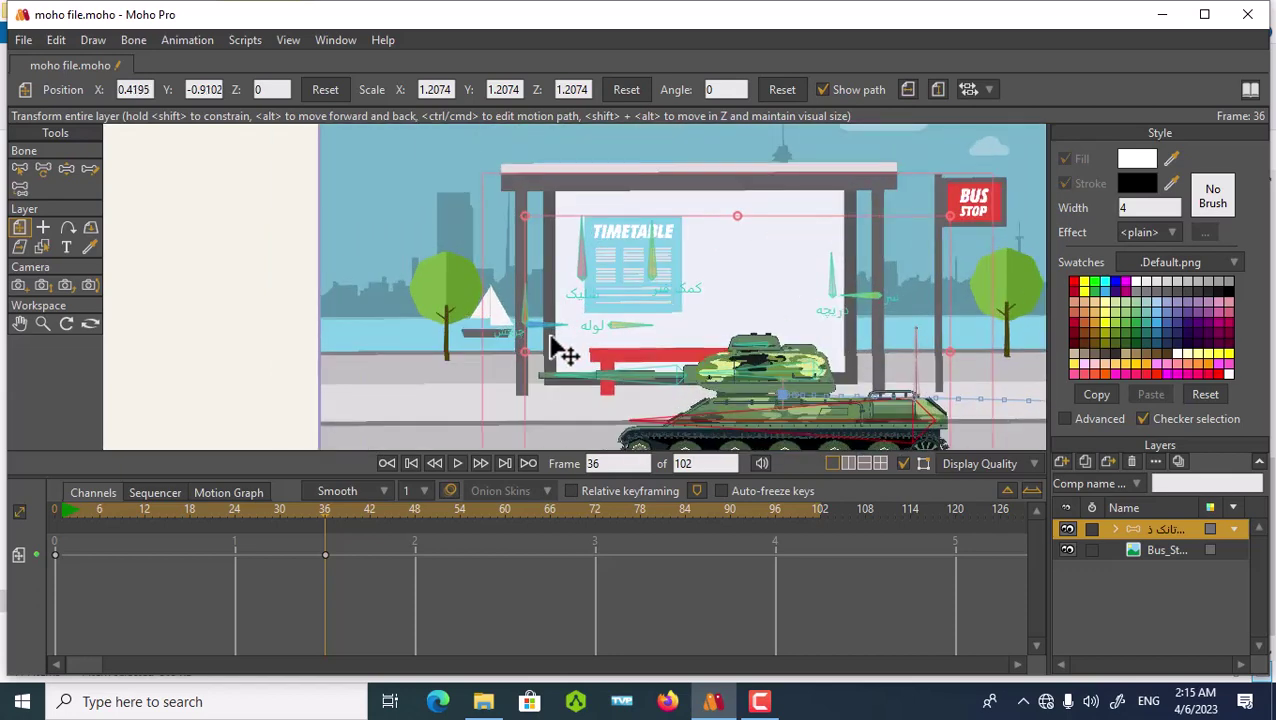
left_click_drag(572, 340, 573, 342)
- Rotate the tank's چرخش control bone at frame 36 using Manipulate Bones, and key the pose at frame 37
left_click(66, 168)
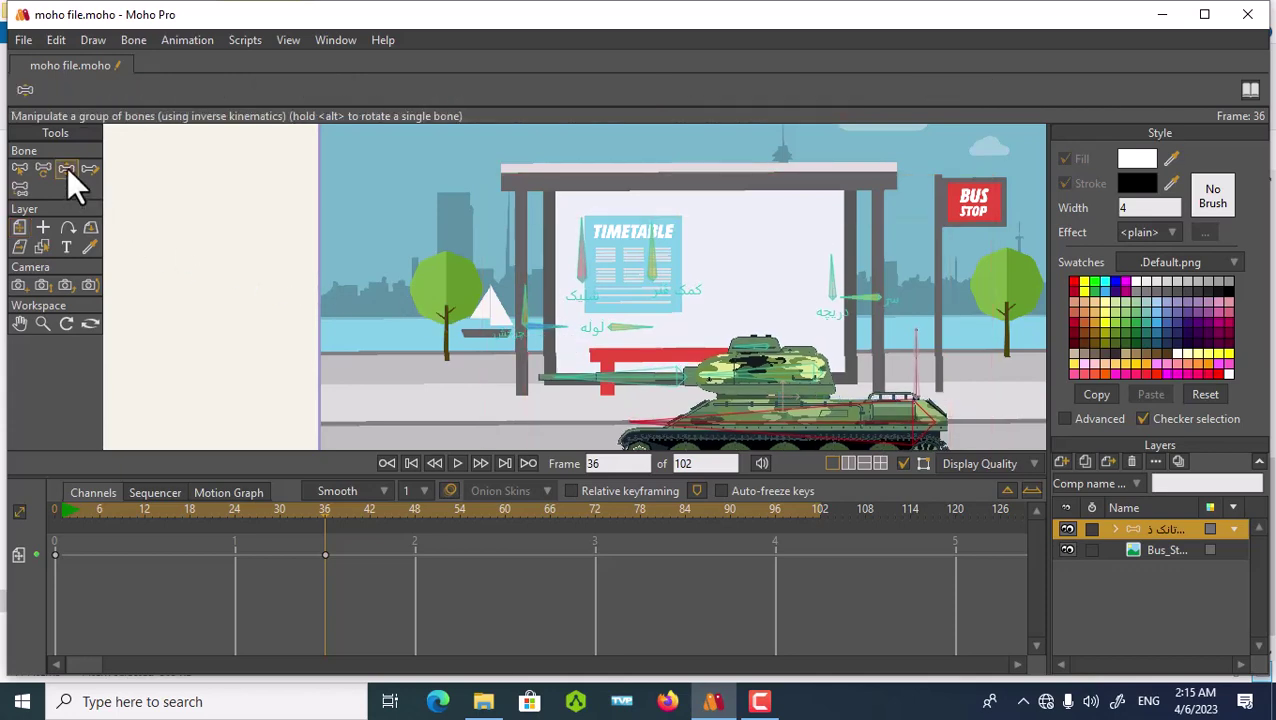
left_click_drag(564, 347, 497, 306)
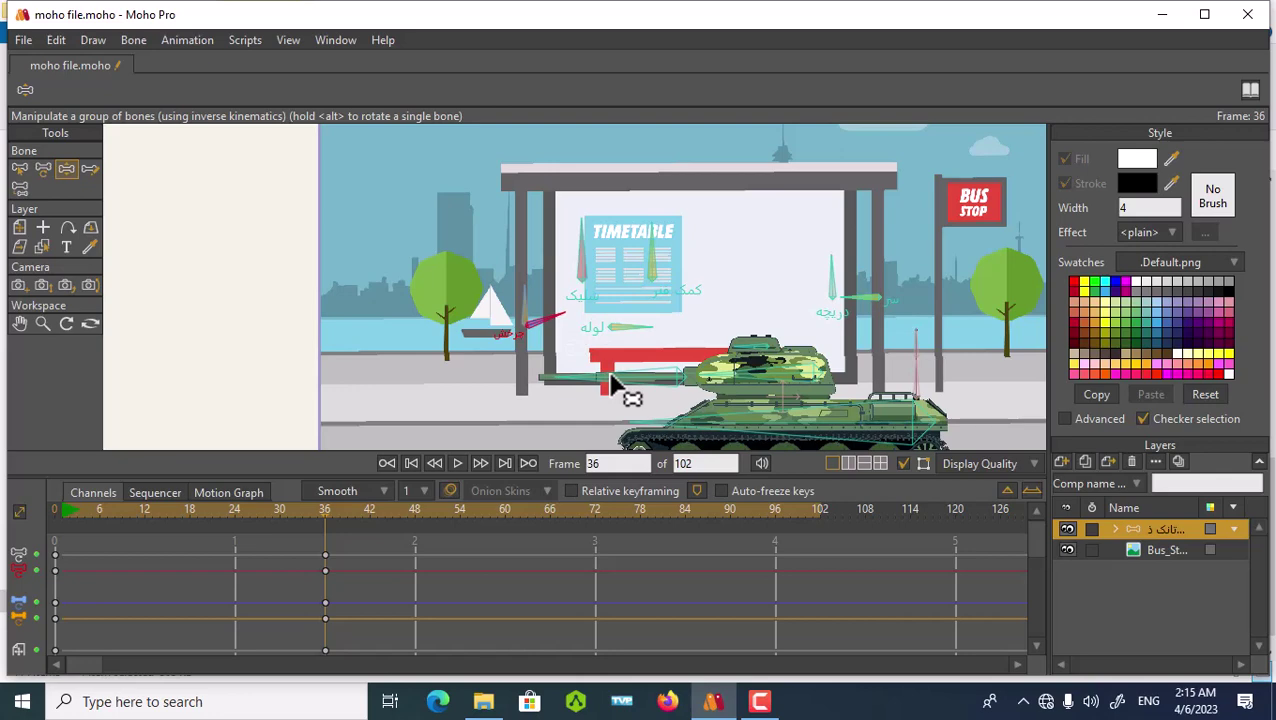
left_click(330, 516)
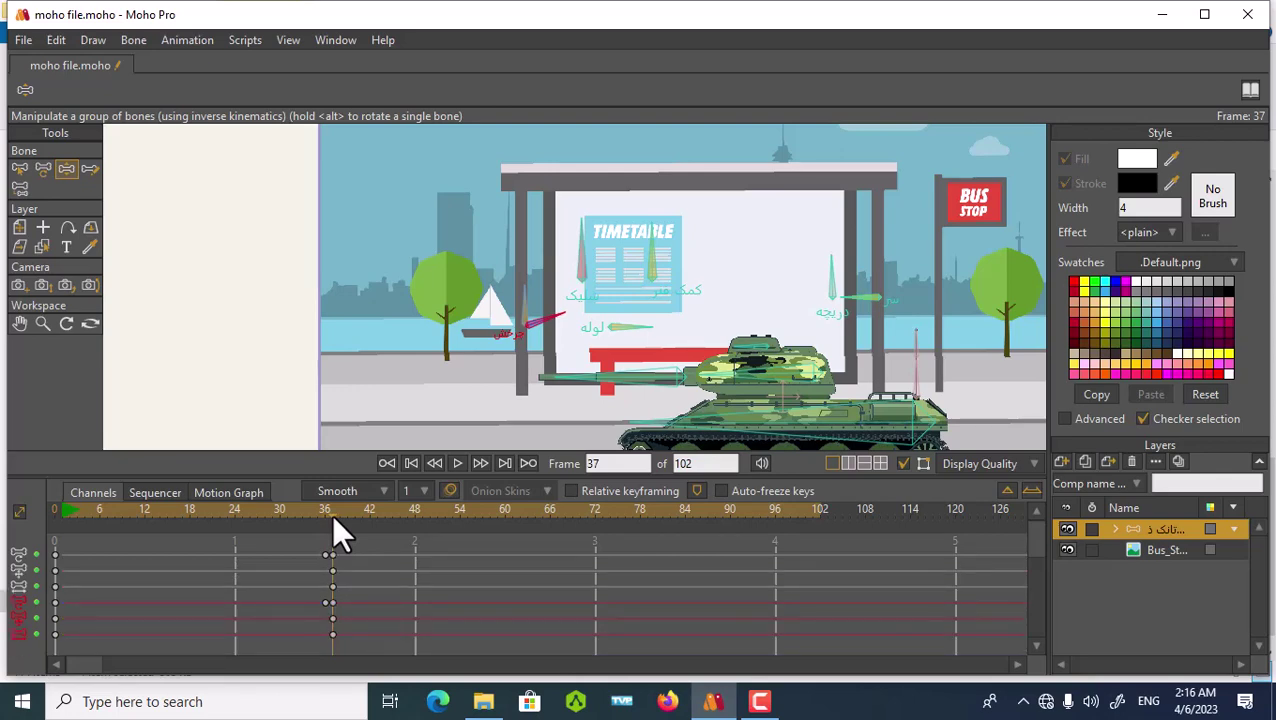
- At frame 39, rotate the دریچه control bone to open the turret hatch and raise the gun barrel diagonally upward
left_click_drag(337, 518, 348, 524)
left_click(19, 323)
left_click_drag(530, 288, 456, 214)
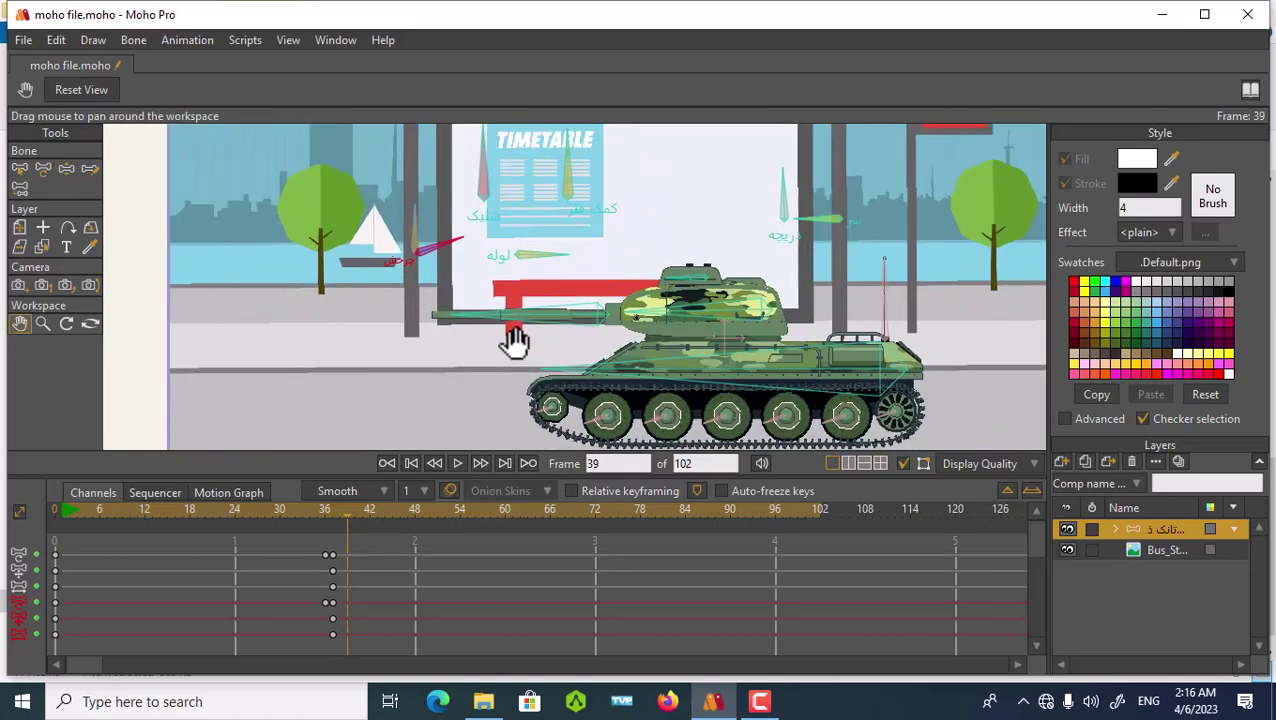
left_click_drag(515, 345, 420, 295)
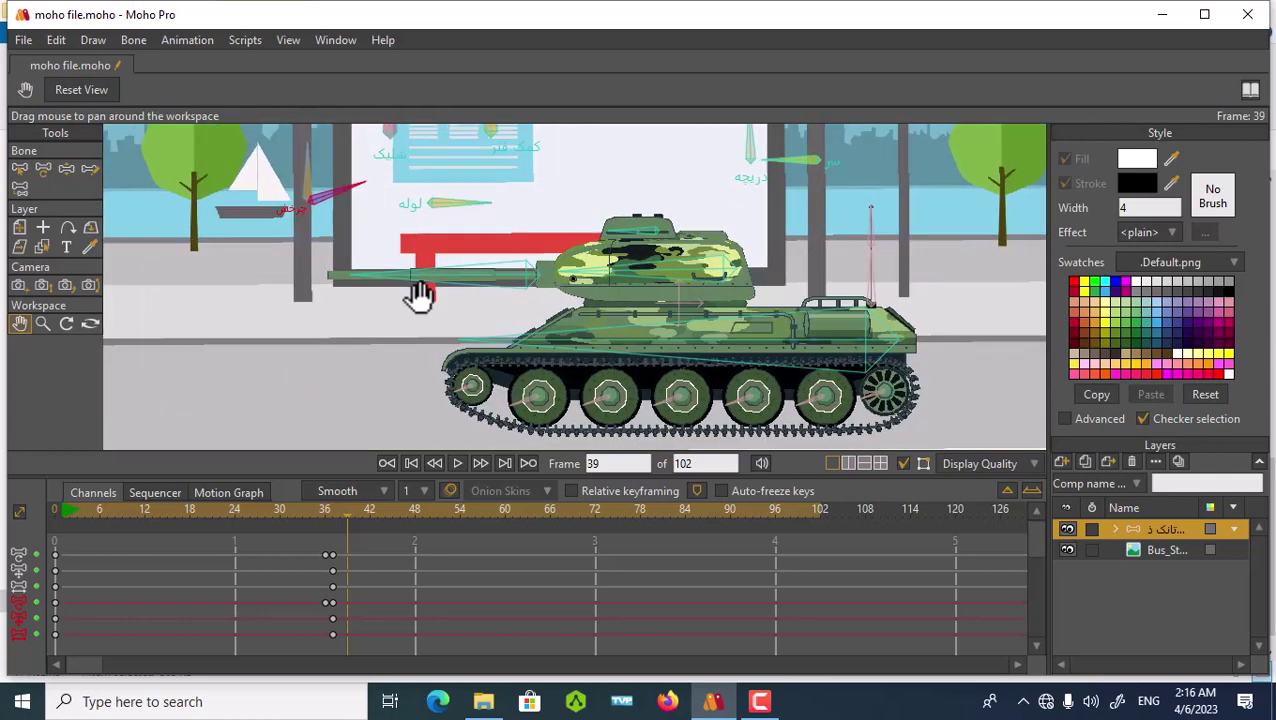
scroll(421, 295, "down", 1)
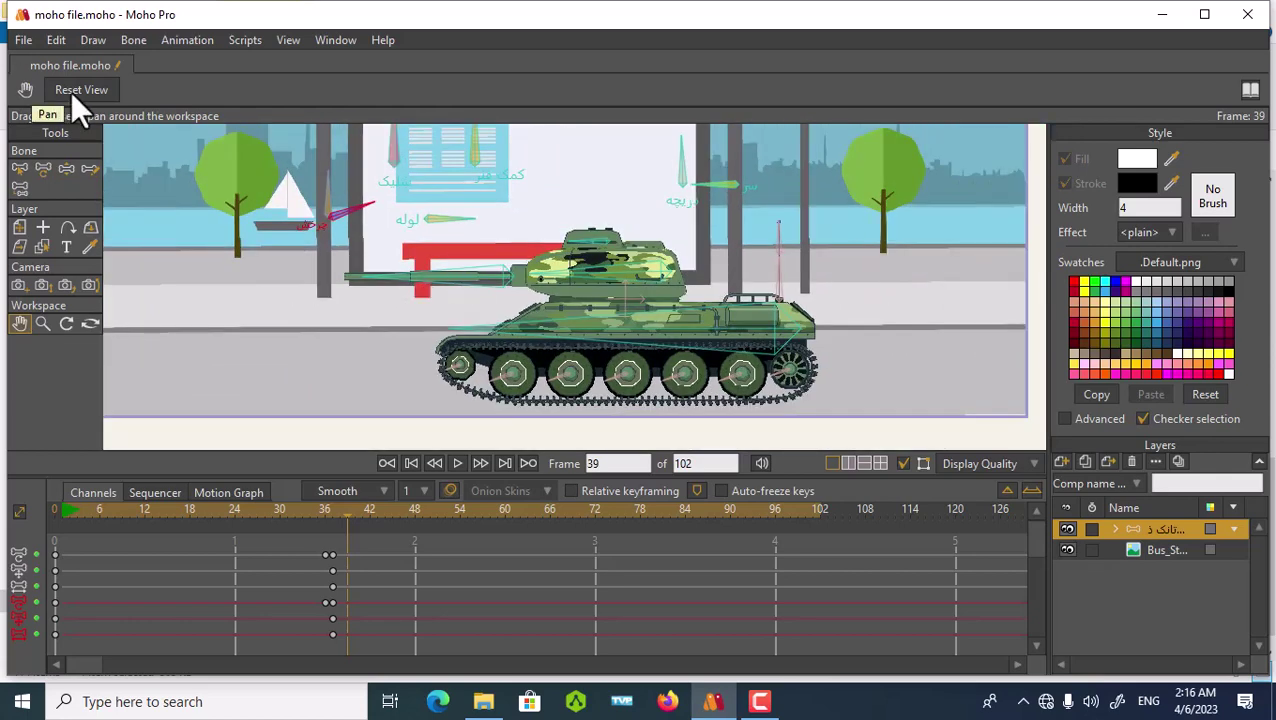
left_click(62, 168)
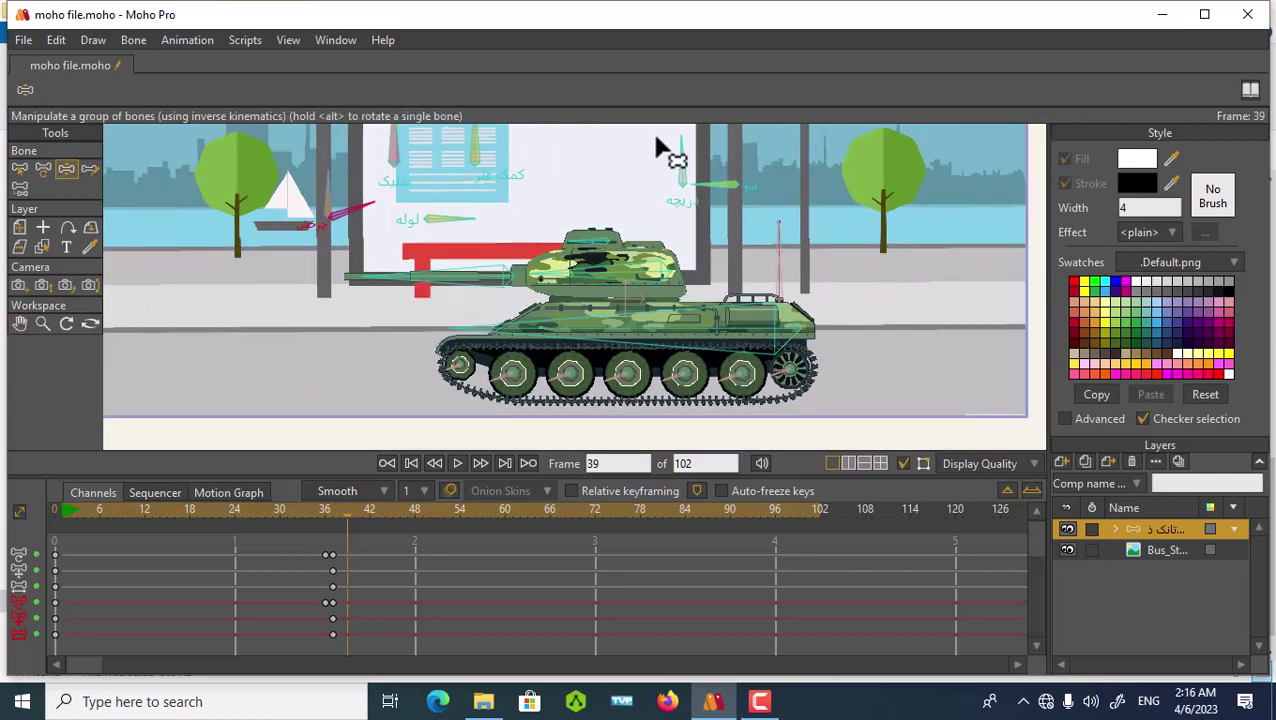
mouse_move(681, 152)
left_mouse_down()
mouse_move(700, 160)
mouse_move(661, 165)
left_mouse_up()
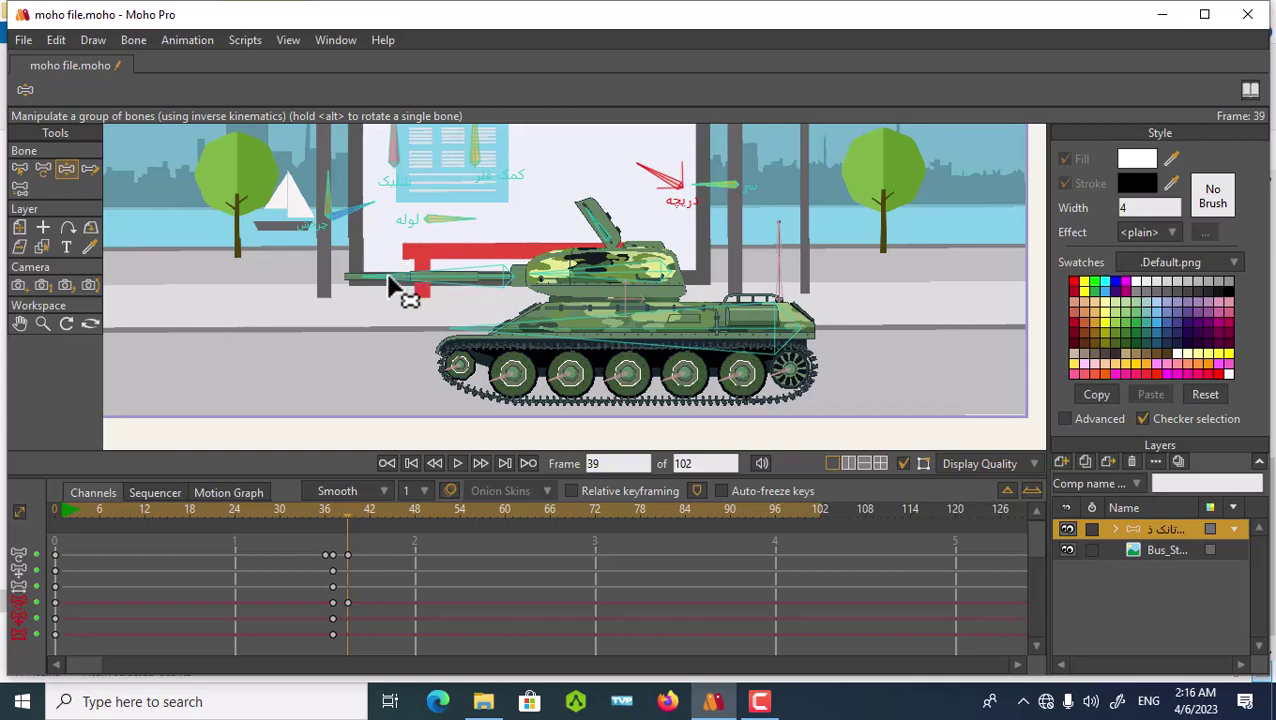
left_click_drag(390, 285, 423, 210)
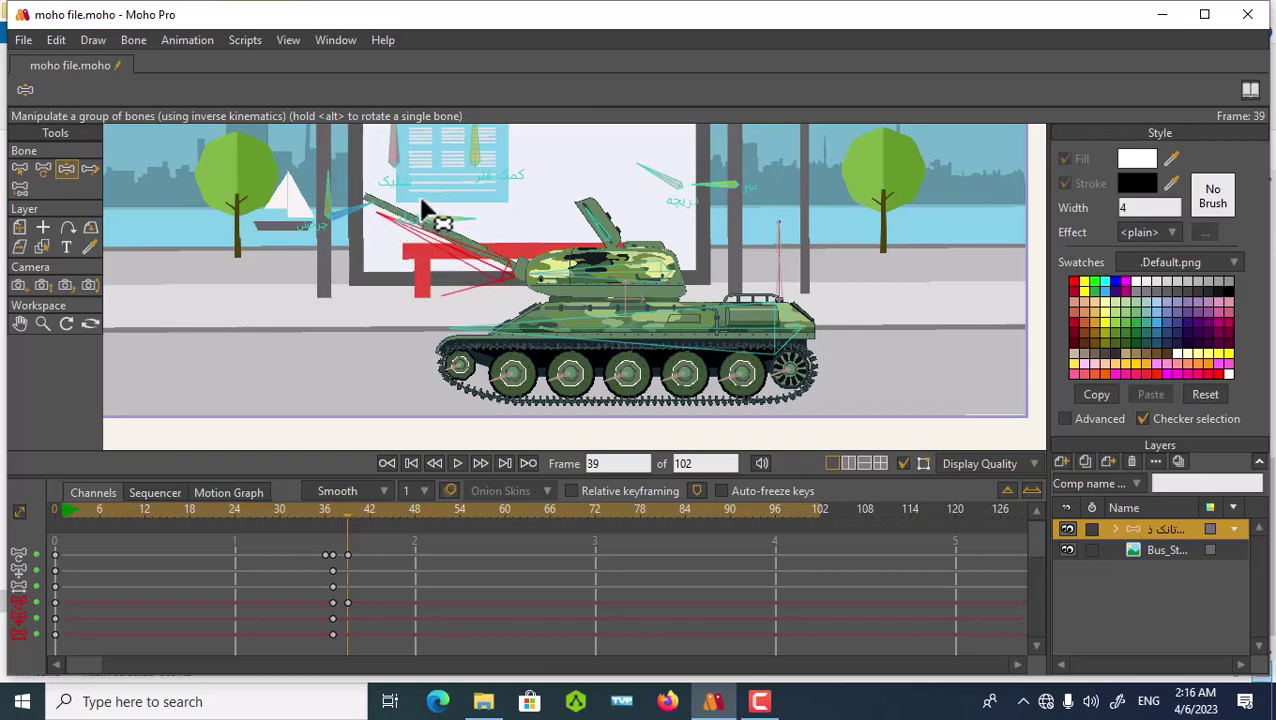
left_click(459, 325)
- At frame 40, rotate the سر control bone upright and turn the شلیک bone to retract the barrel, keying the pose at frame 41
left_click_drag(346, 518, 351, 549)
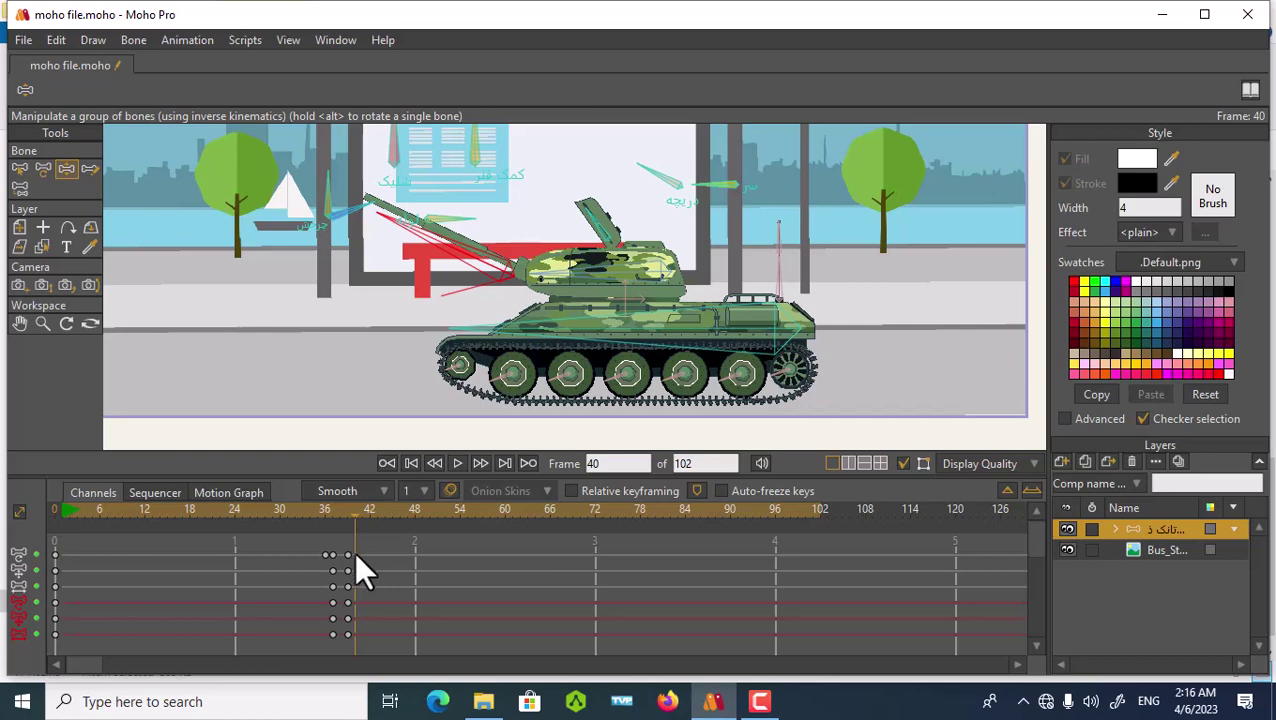
left_click(716, 182)
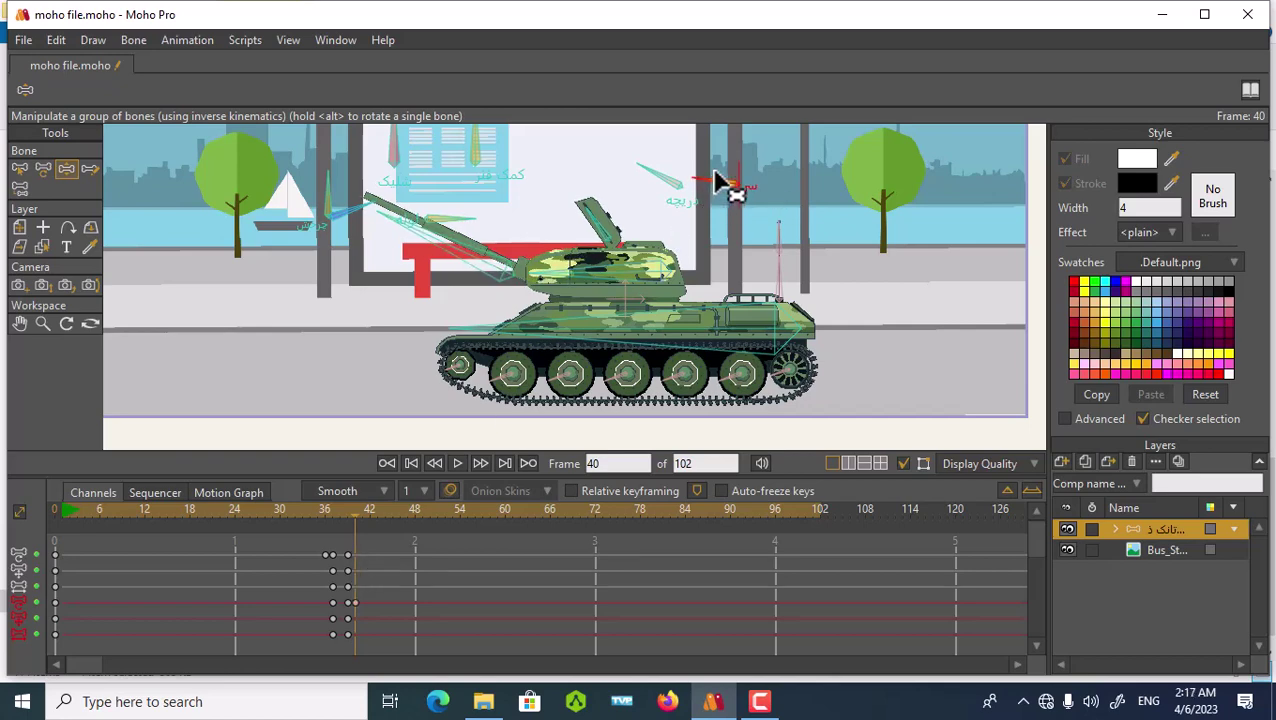
left_click_drag(716, 182, 763, 157)
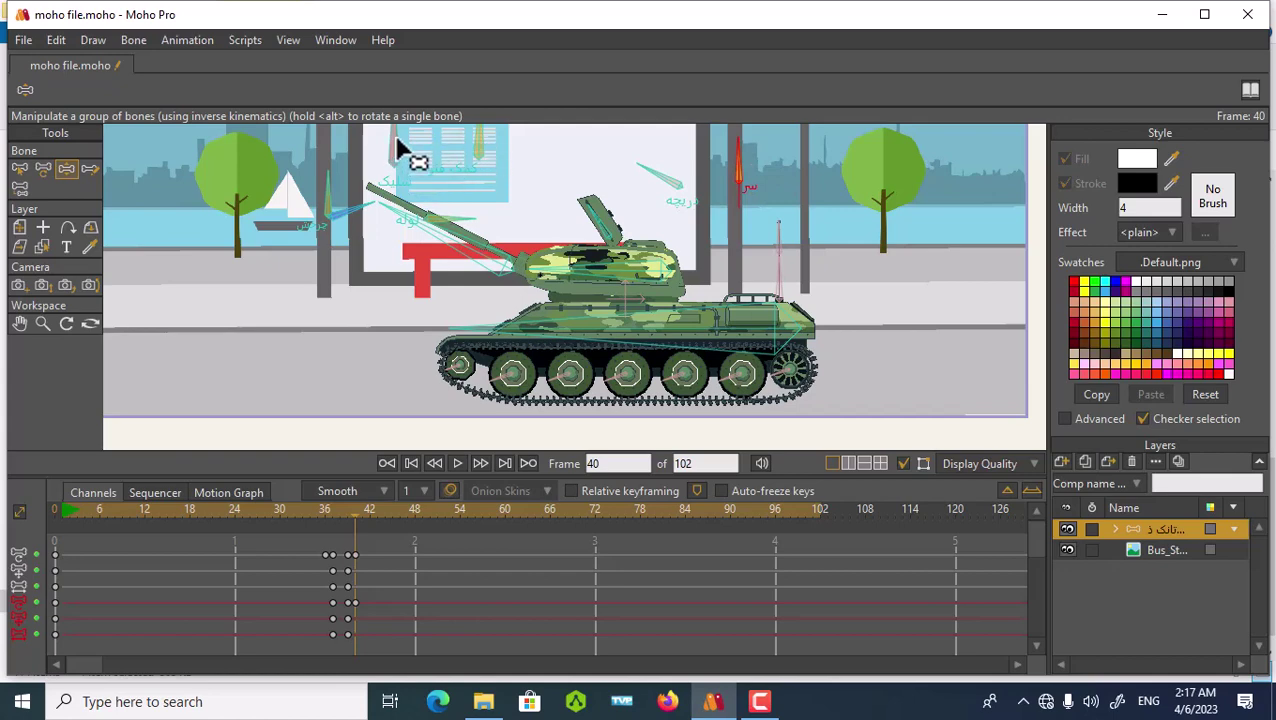
mouse_move(397, 139)
left_mouse_down()
mouse_move(372, 148)
mouse_move(406, 152)
left_mouse_up()
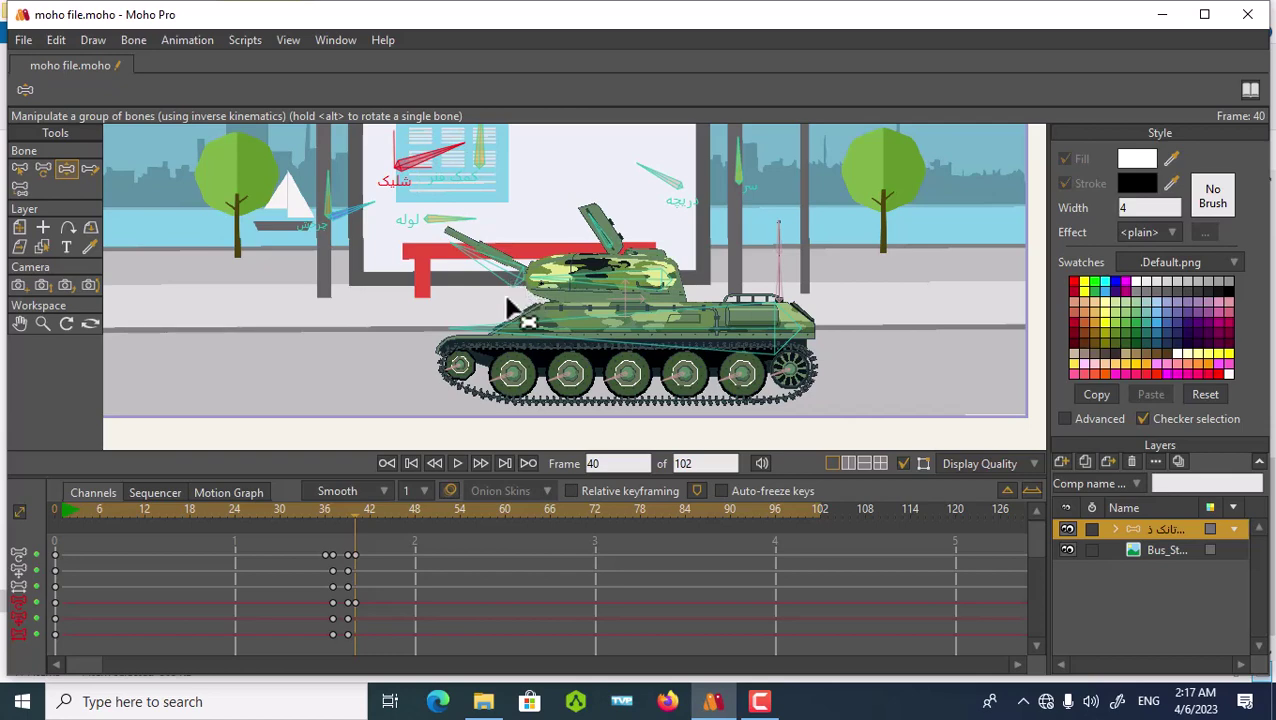
left_click(360, 512)
key("ctrl+v")
- Insert a text layer with the default word "Text" at frame 41 and scale it down to about 0.48
left_click(1063, 460)
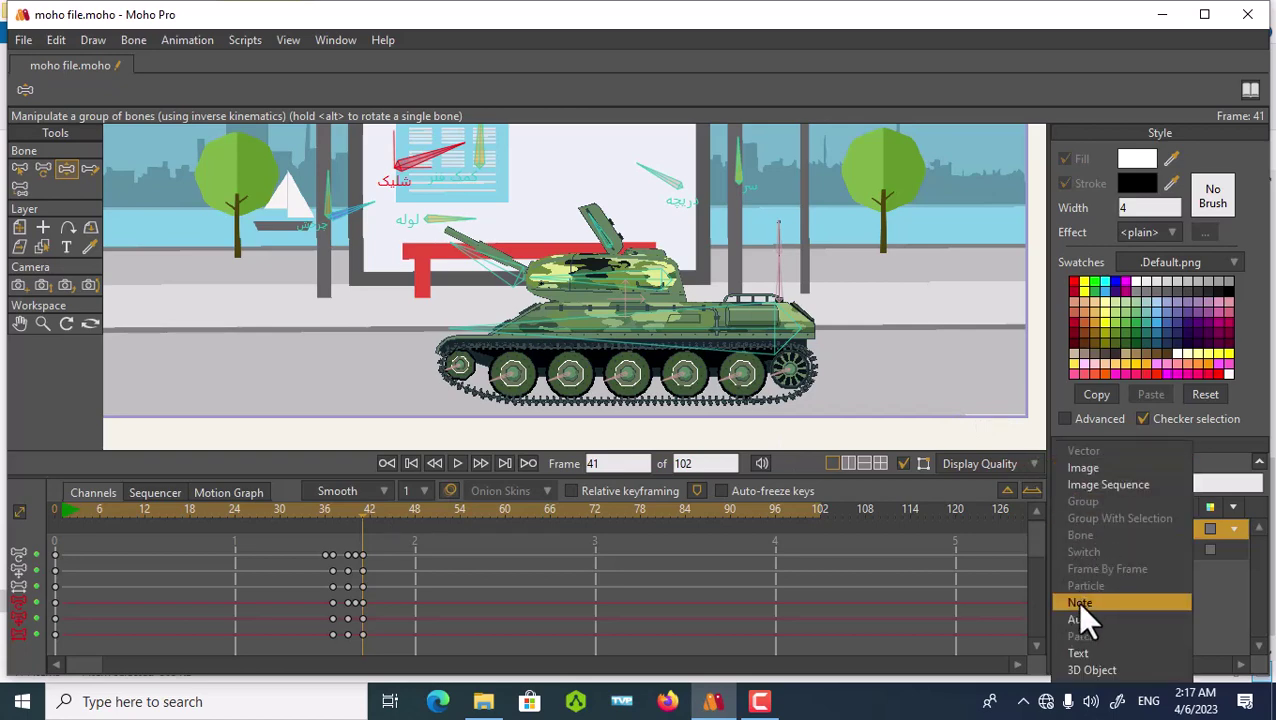
left_click(1080, 649)
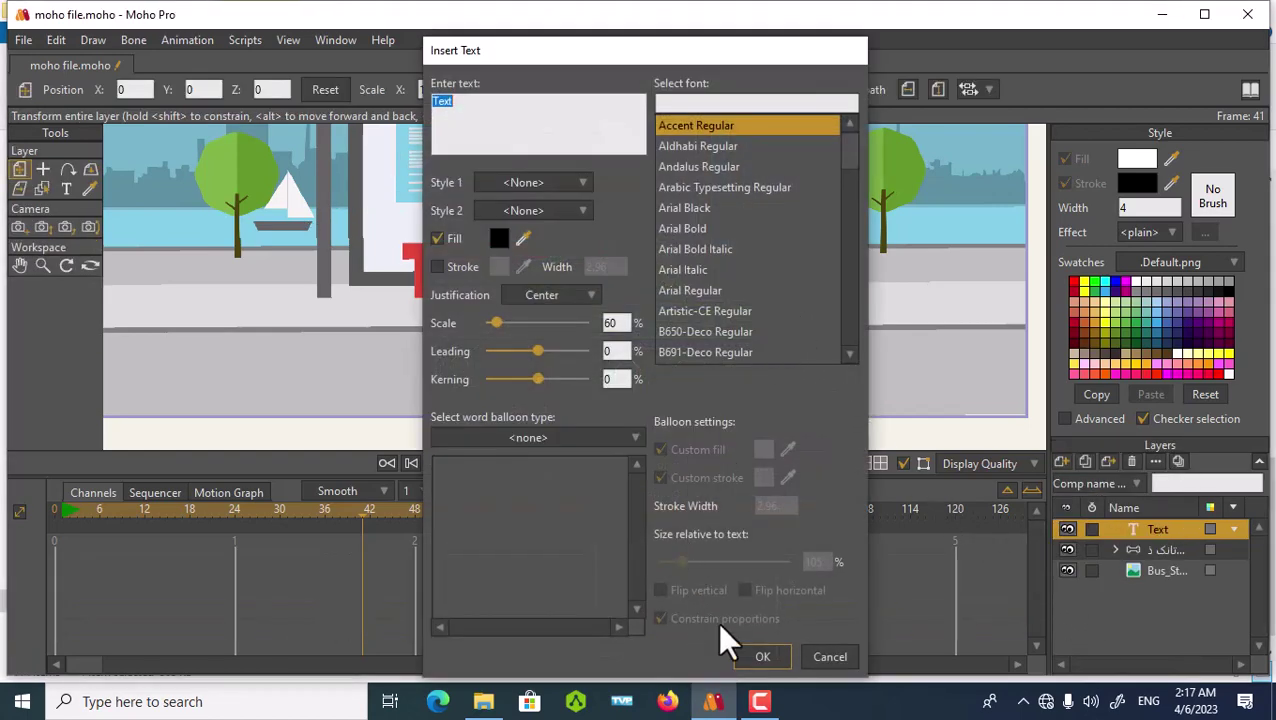
key("Escape")
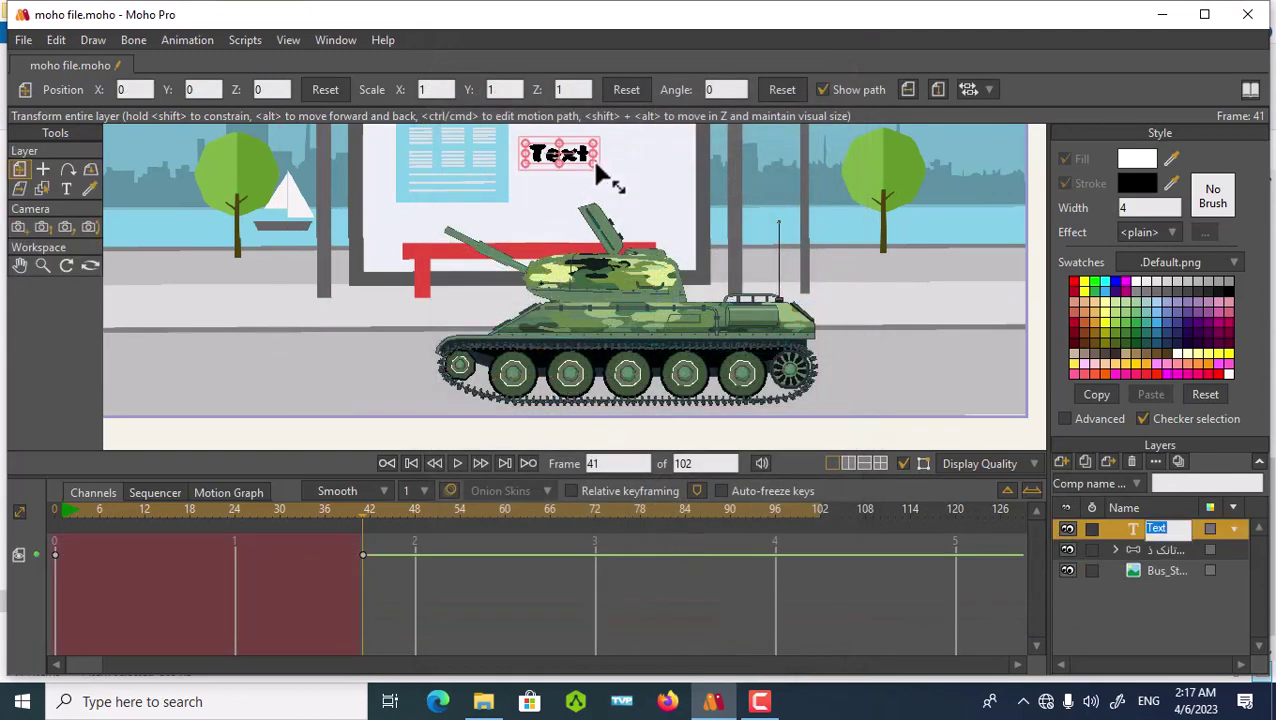
left_click(594, 177)
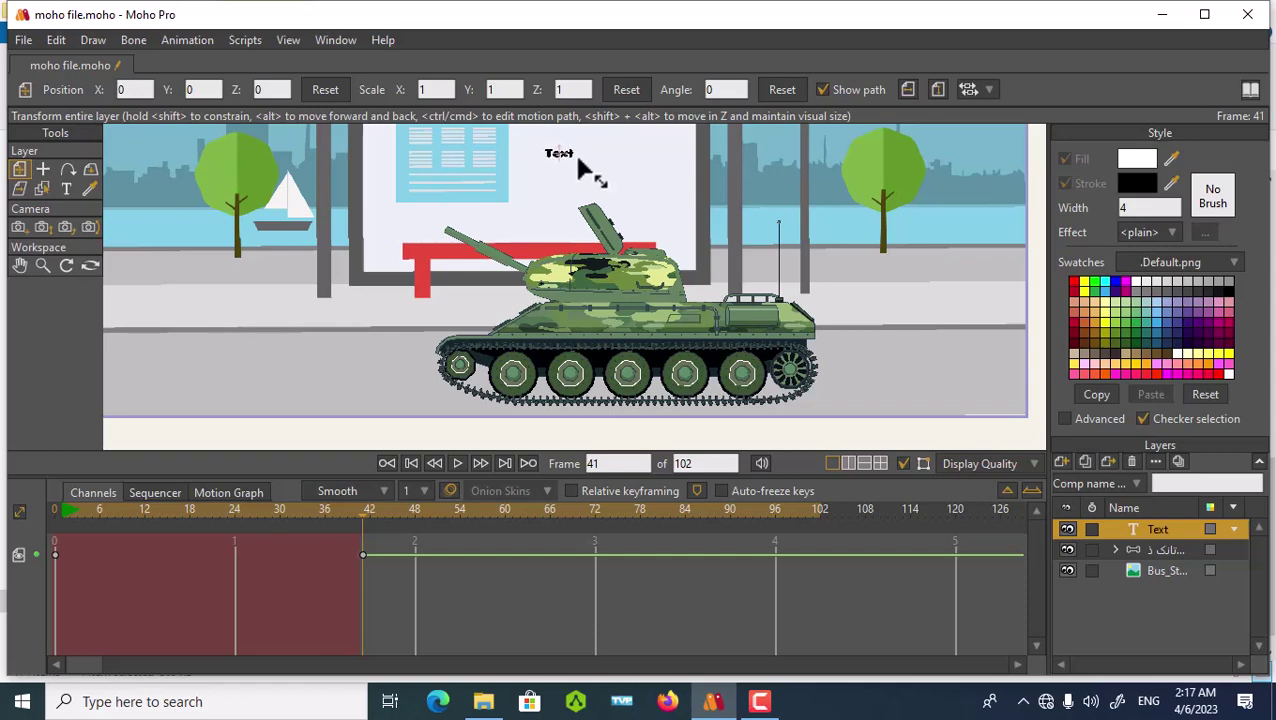
left_click_drag(578, 165, 583, 166)
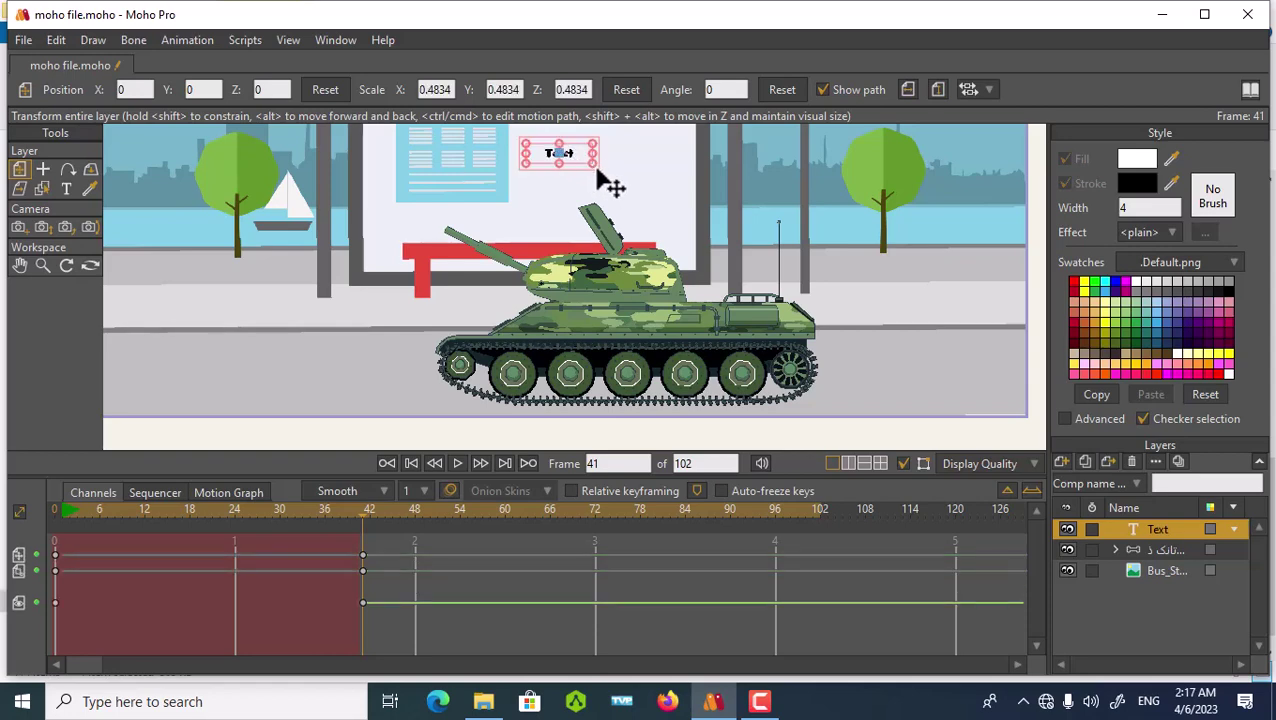
- Rotate the text to about -23.65 degrees and place it over the gun barrel's end at about X -0.59, Y -0.55
scroll(595, 166, "up", 4)
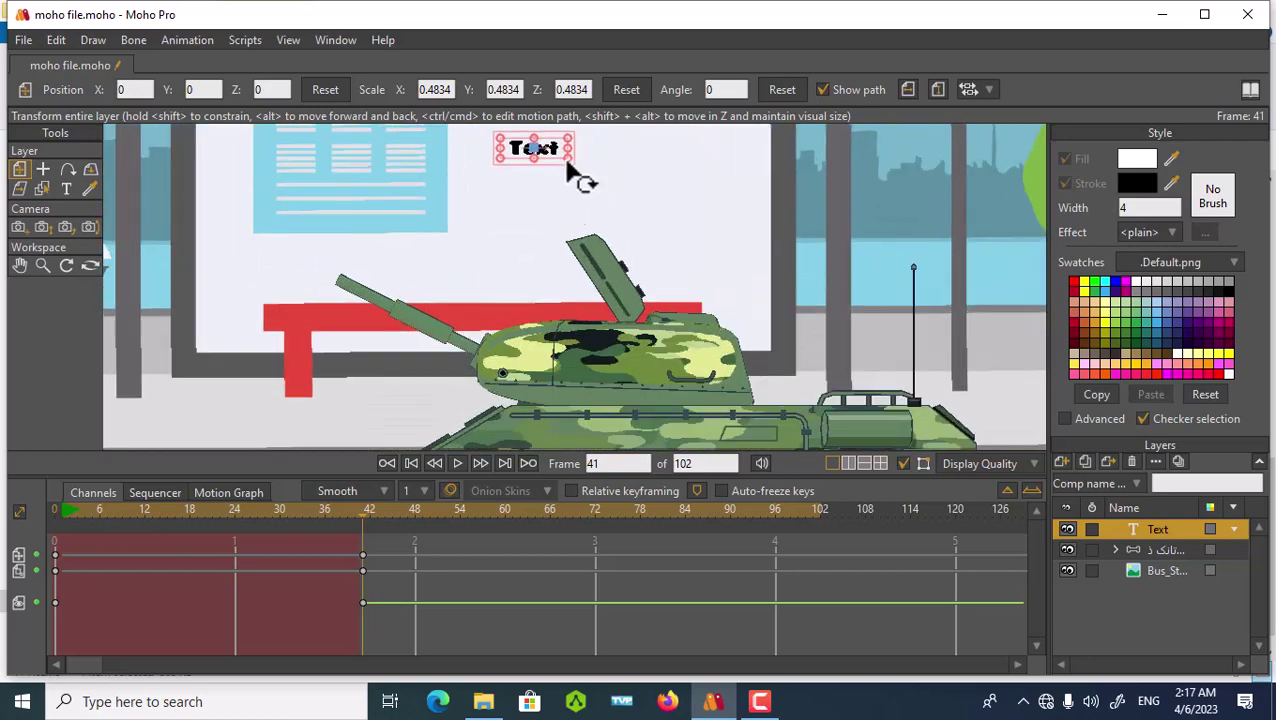
left_click_drag(578, 171, 384, 308)
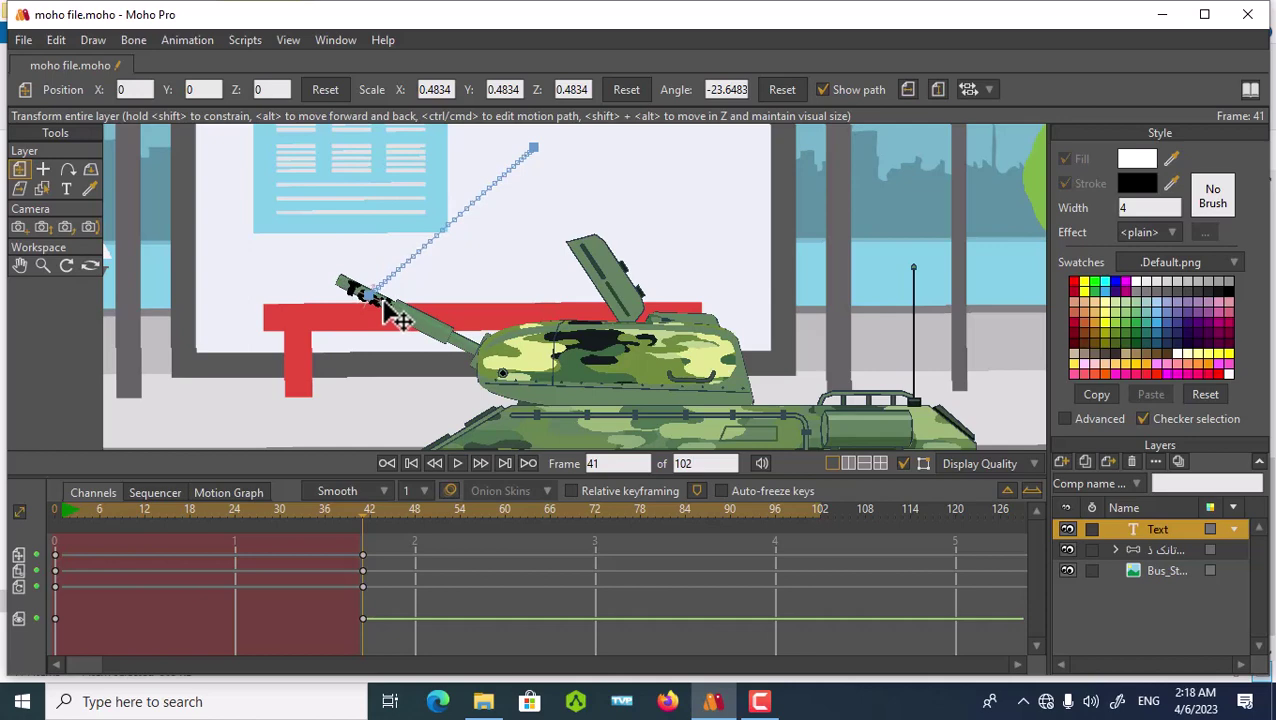
left_click_drag(384, 306, 389, 302)
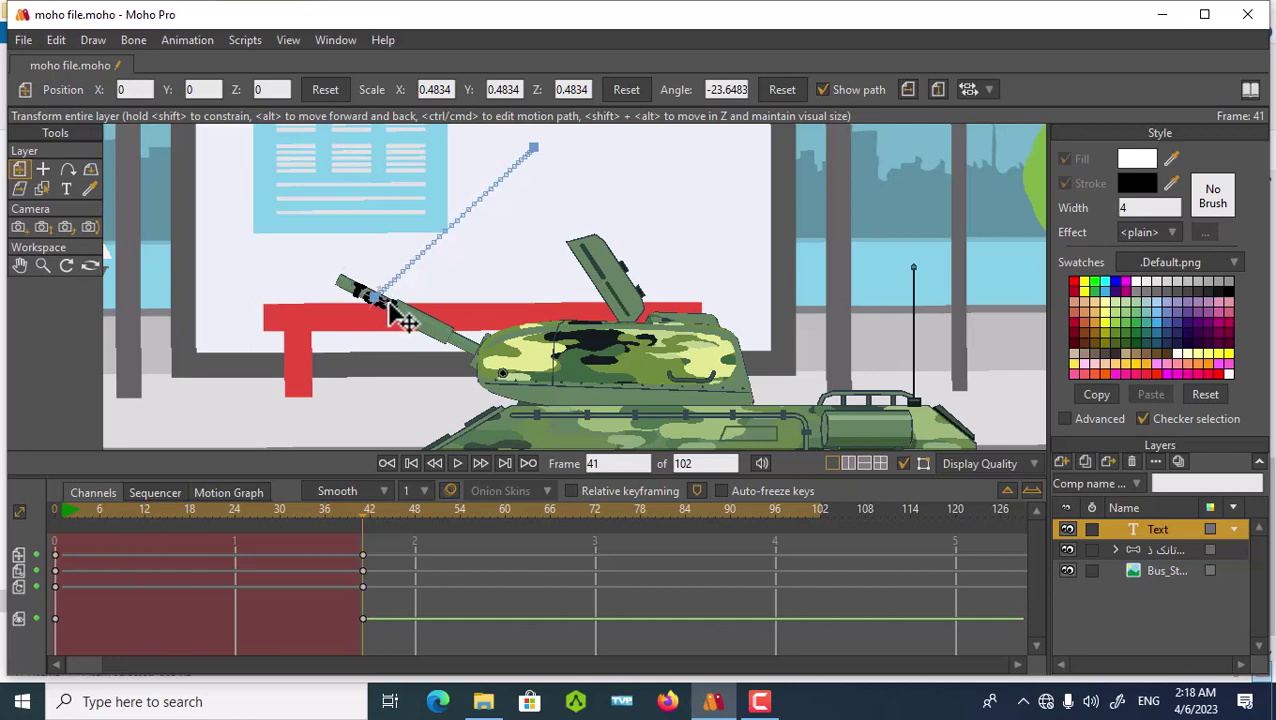
left_click(390, 304)
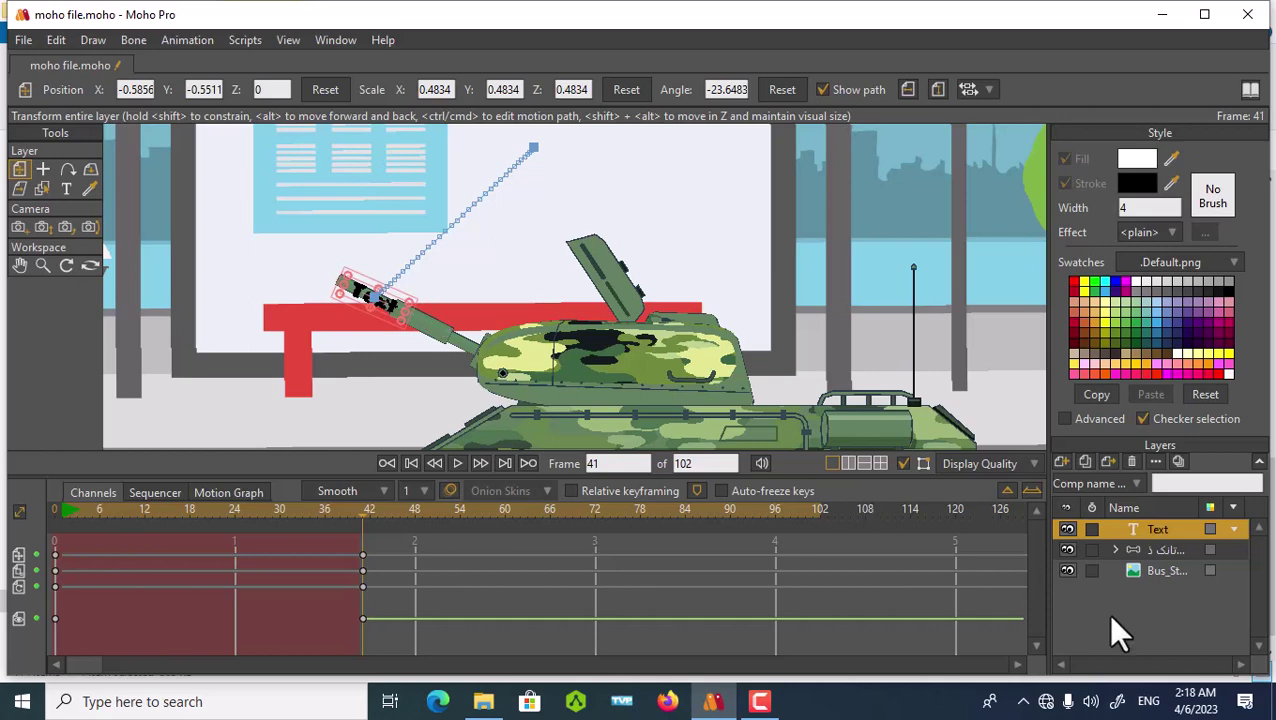
left_click_drag(1157, 528, 1151, 546)
left_click(1151, 549)
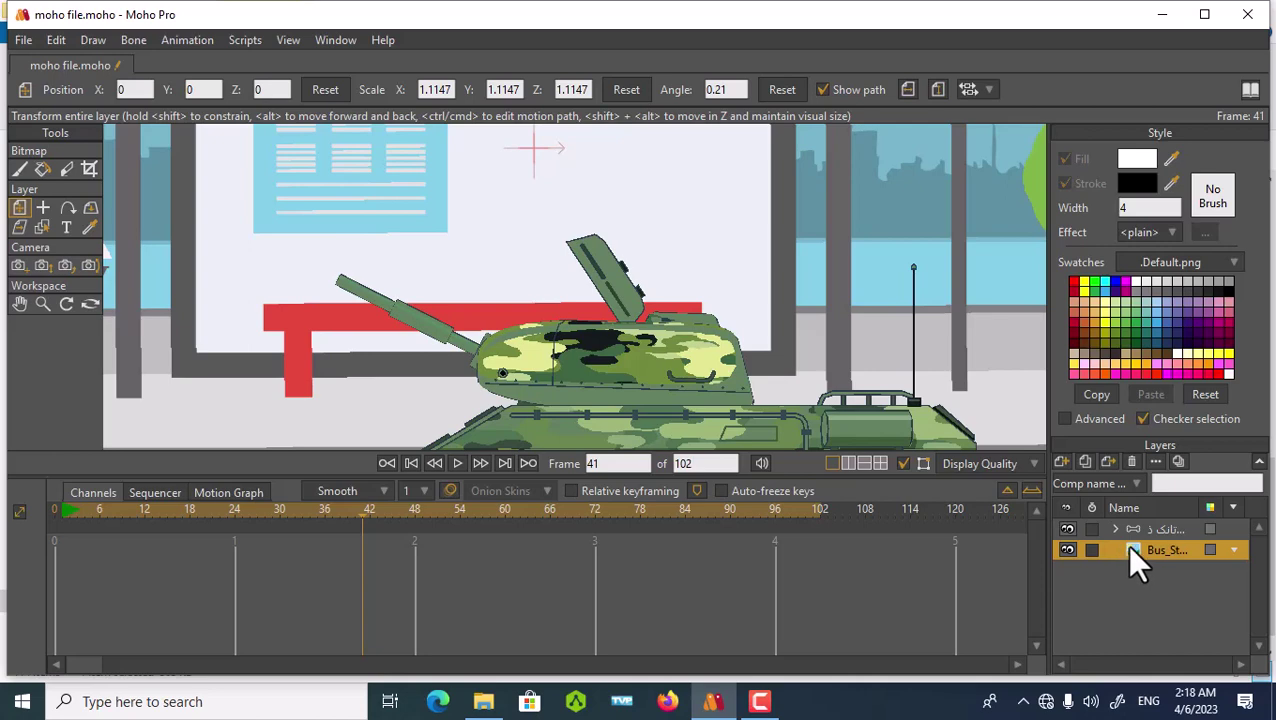
key("ctrl+z")
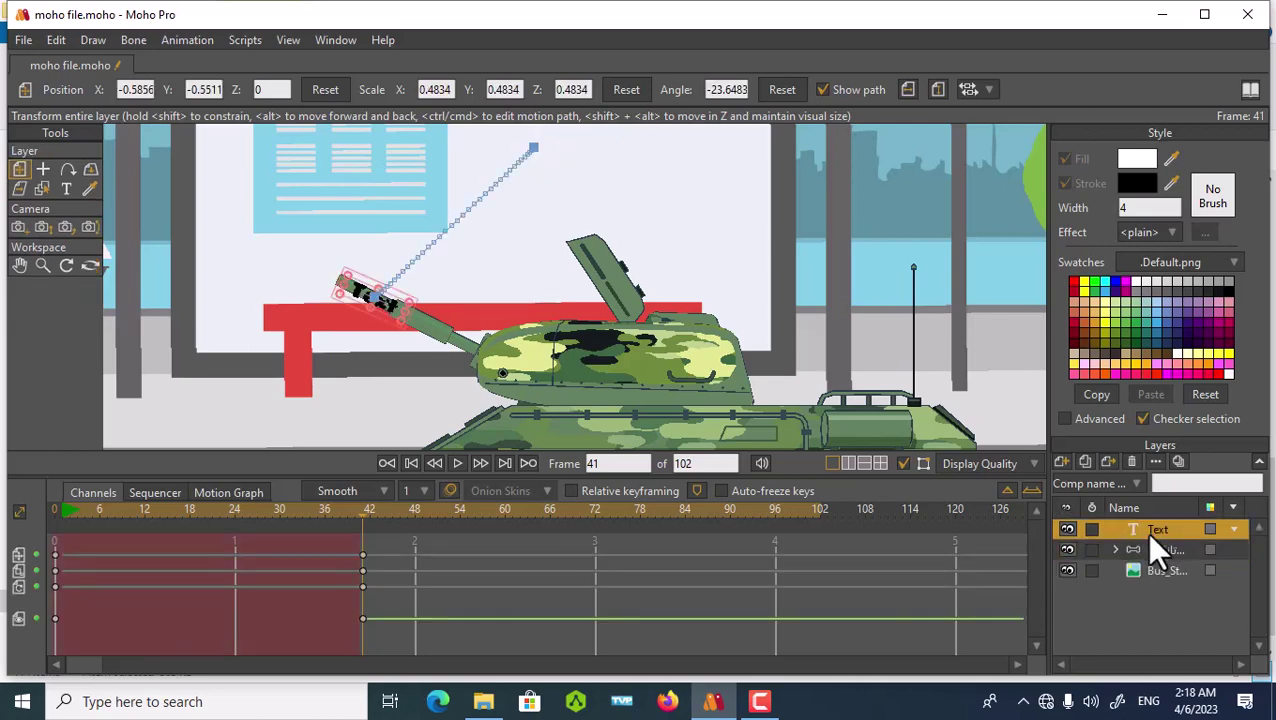
- Reorder the Text layer so it sits between the tank layer and the bus stop background
left_click_drag(1150, 531, 1154, 558)
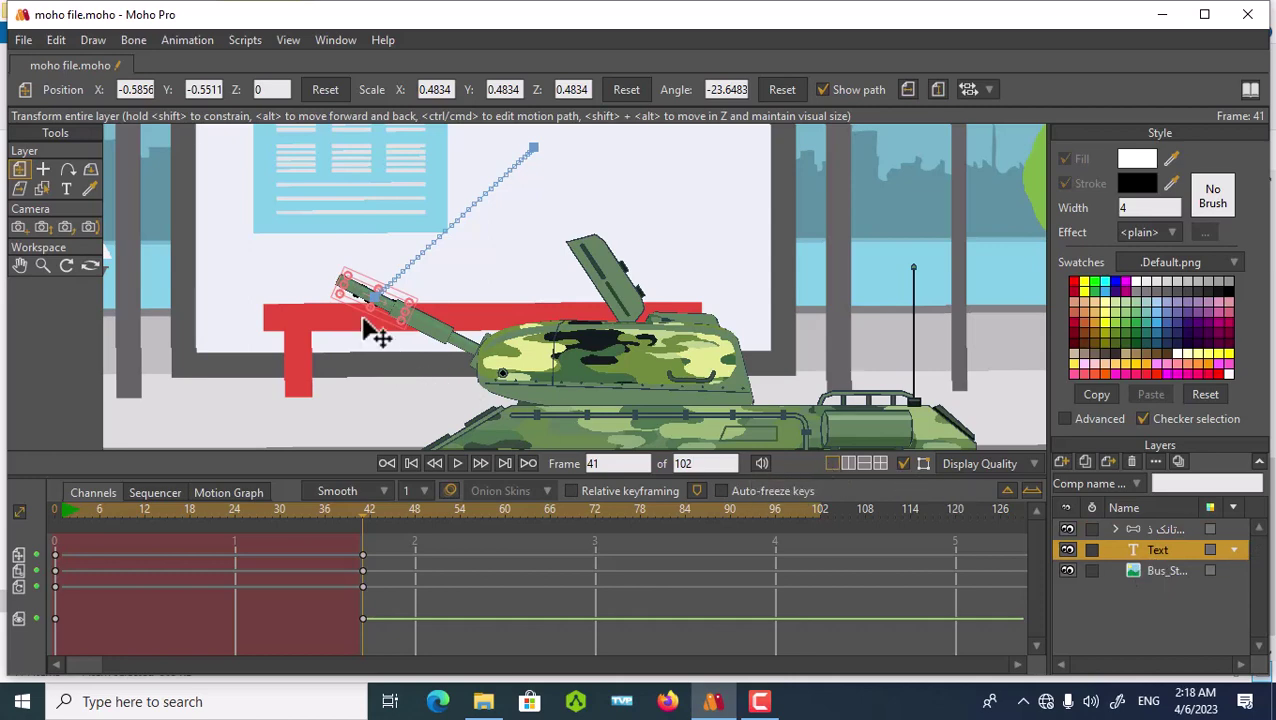
- At frame 43, move the text along the barrel's direction beyond the scene's upper-left edge, about X -3.15, Y 0.97, and return to frame 42
scroll(370, 330, "down", 4)
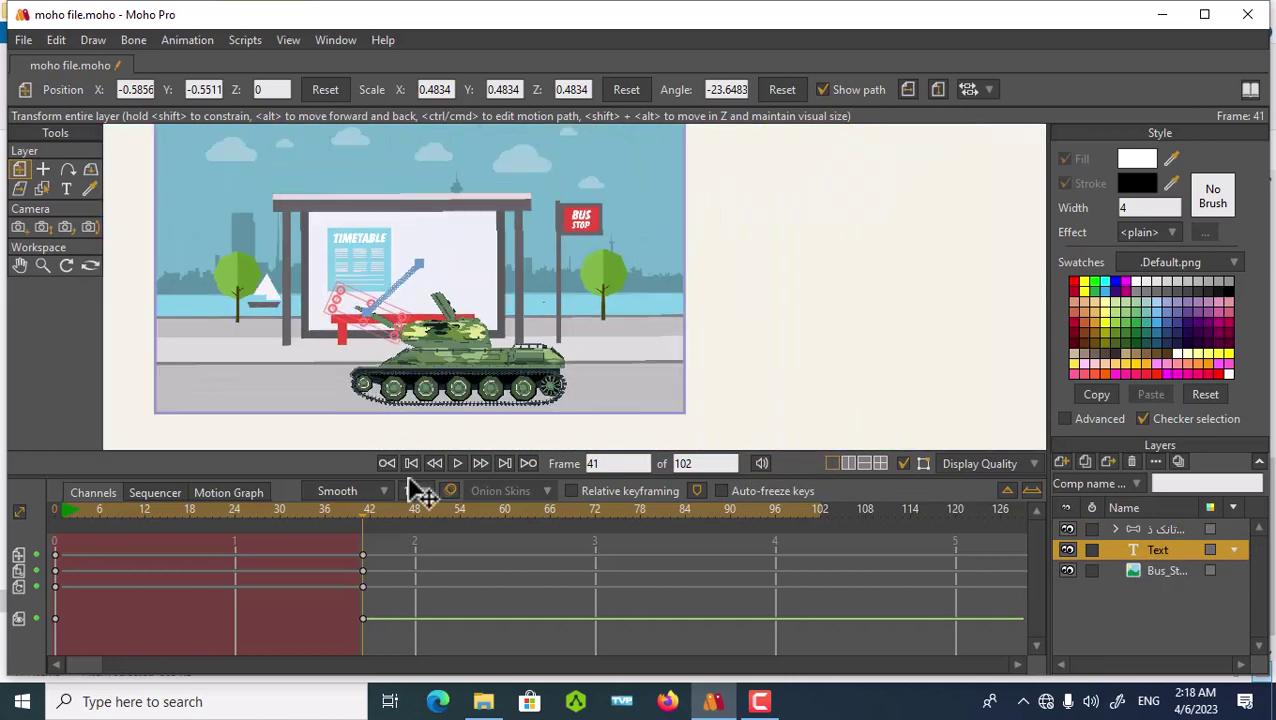
left_click(369, 515)
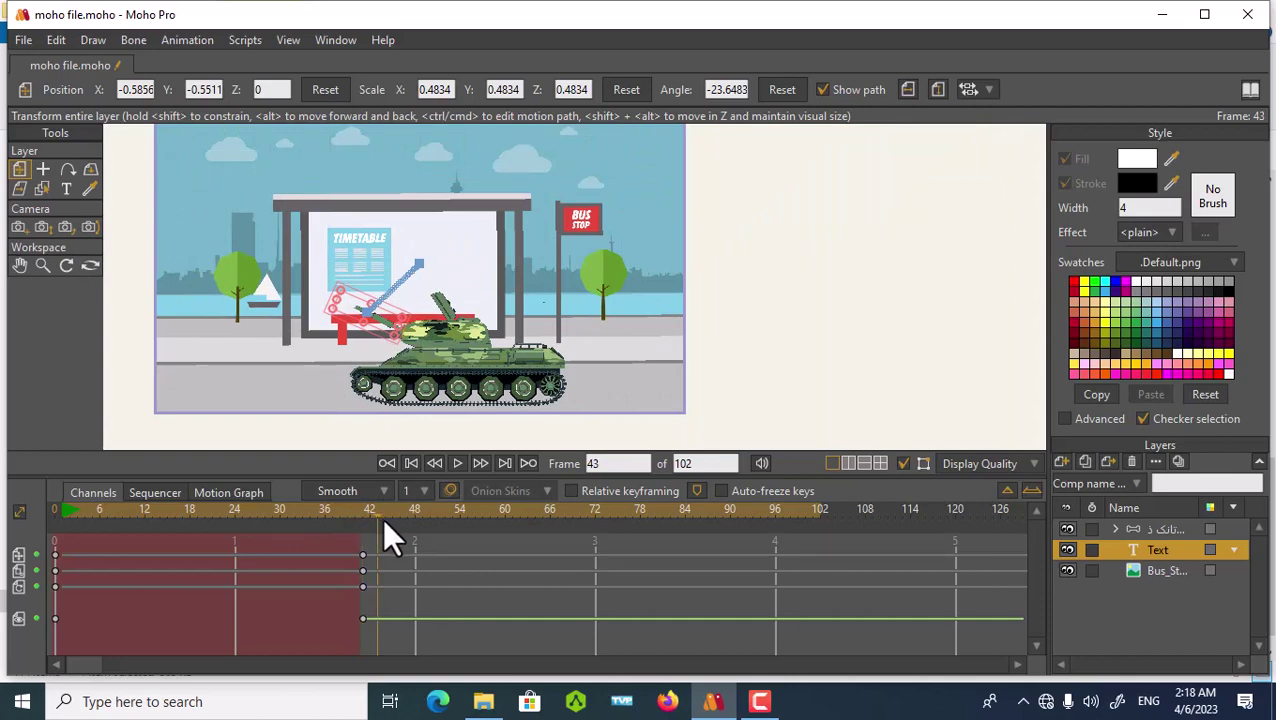
left_click(384, 520)
left_click(379, 516)
left_click_drag(367, 315, 139, 172)
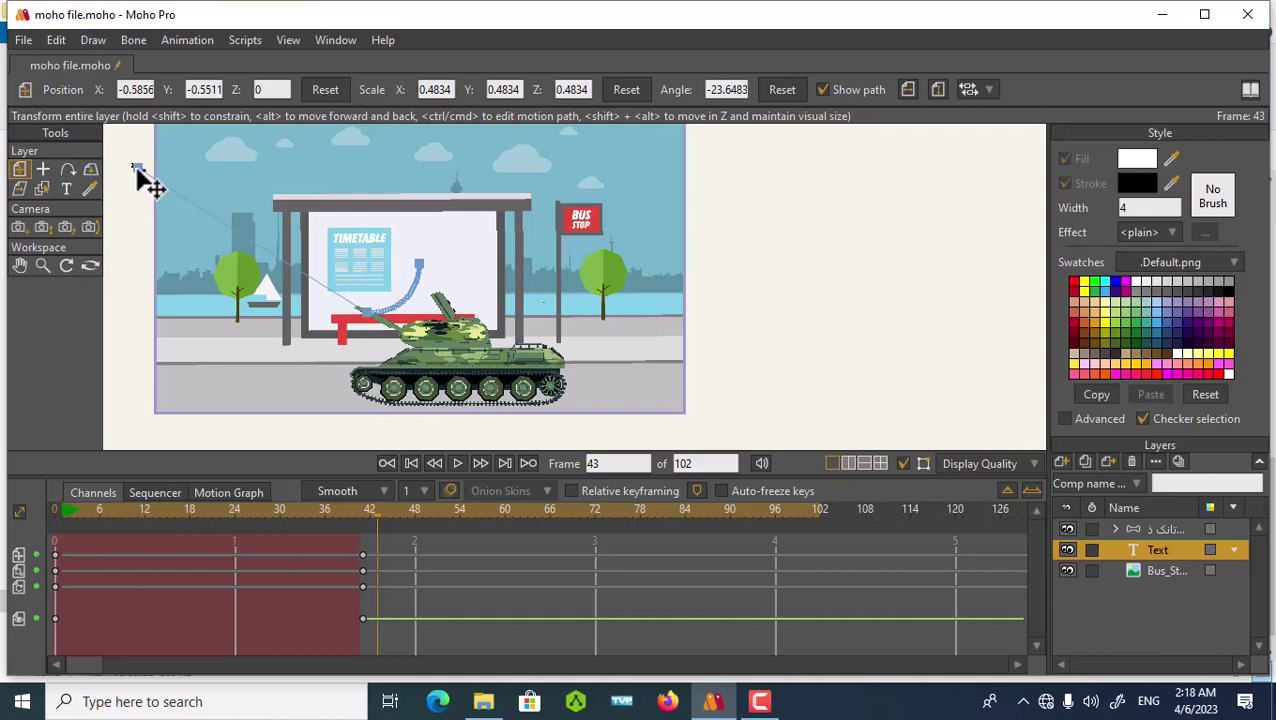
left_click_drag(137, 168, 139, 181)
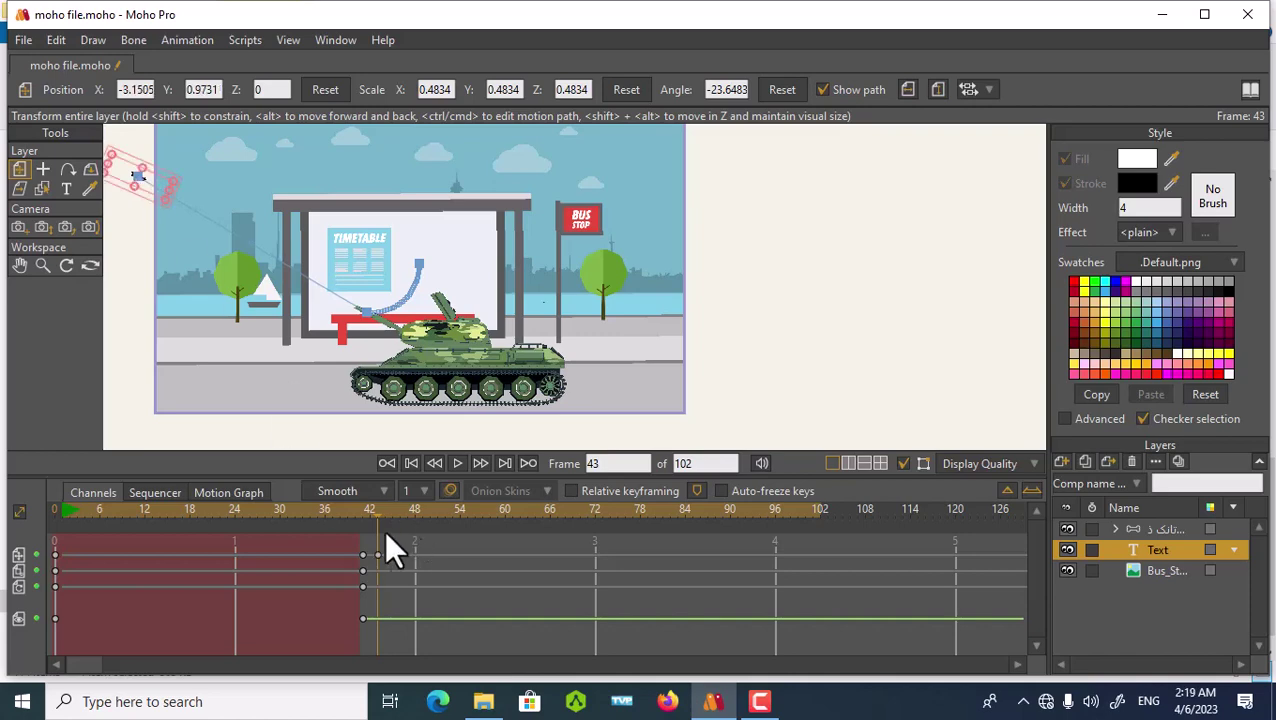
mouse_move(378, 512)
left_mouse_down()
mouse_move(356, 523)
mouse_move(370, 528)
left_mouse_up()
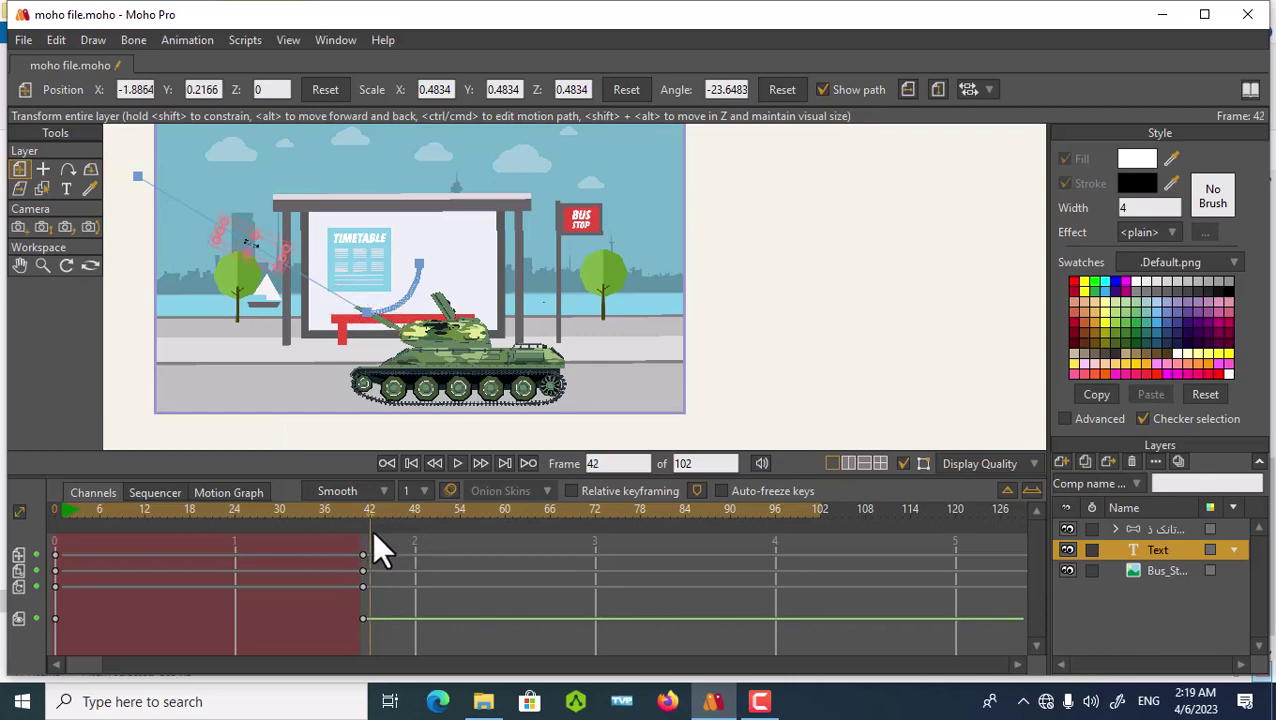
scroll(330, 299, "up", 2)
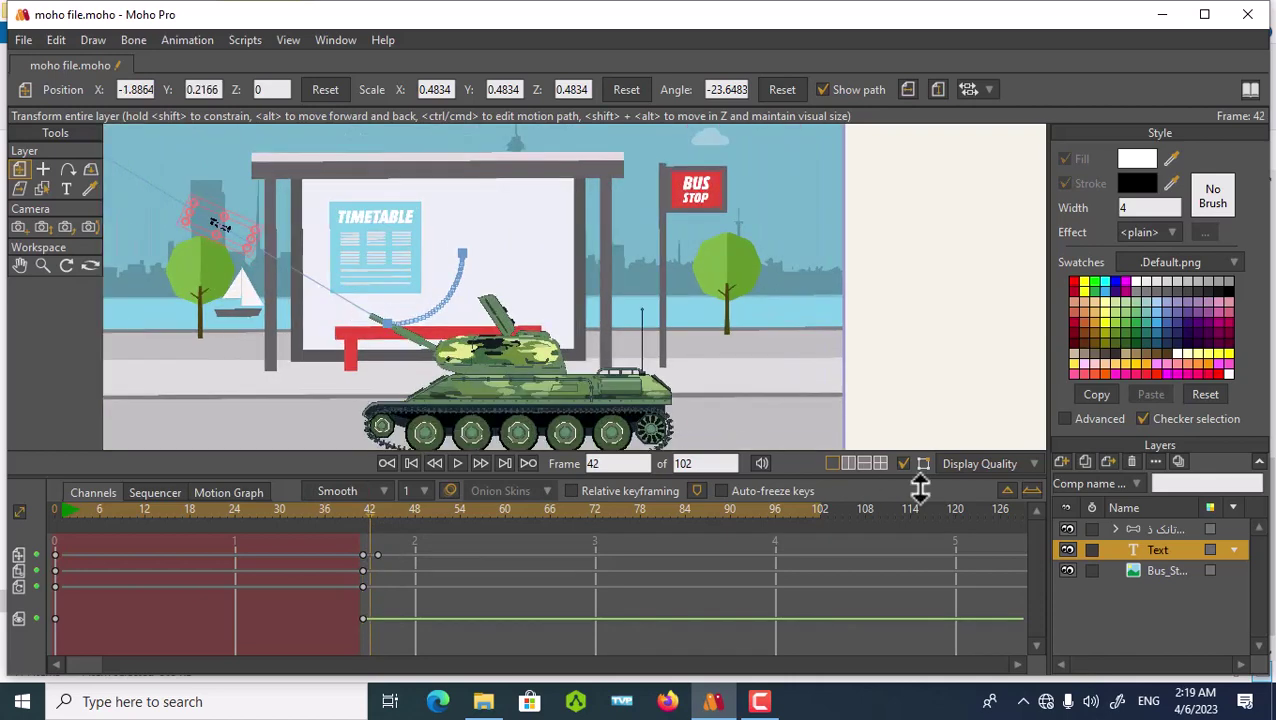
- On the tank layer at frame 42, swing the firing control bone upright to extend the gun barrel, and key the pose at frame 43
left_click(1150, 528)
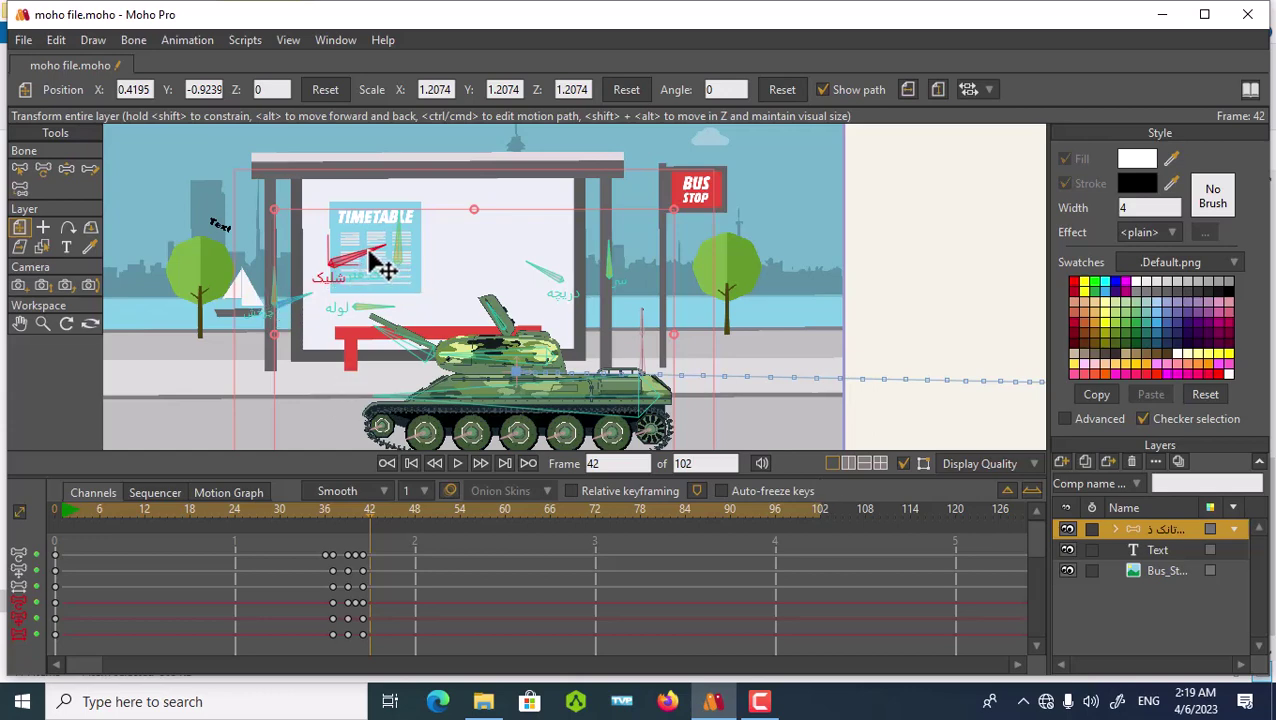
left_click_drag(368, 251, 360, 246)
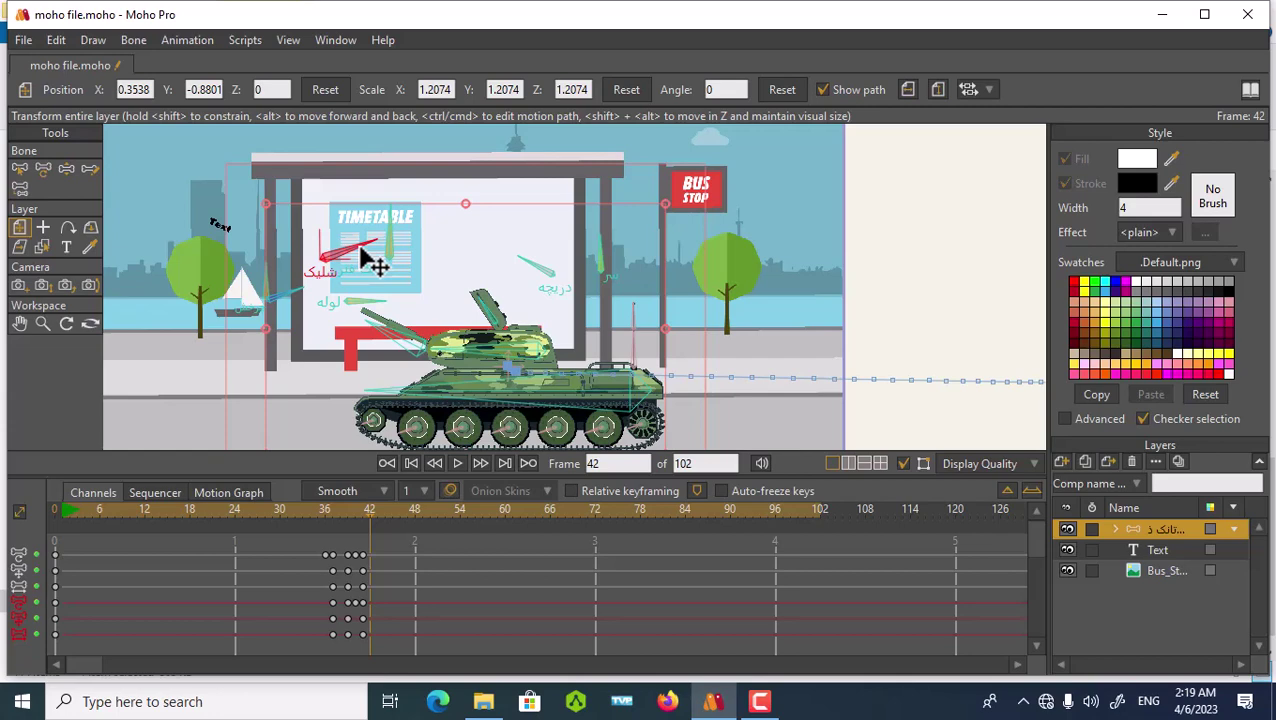
key("ctrl+z")
left_click(66, 168)
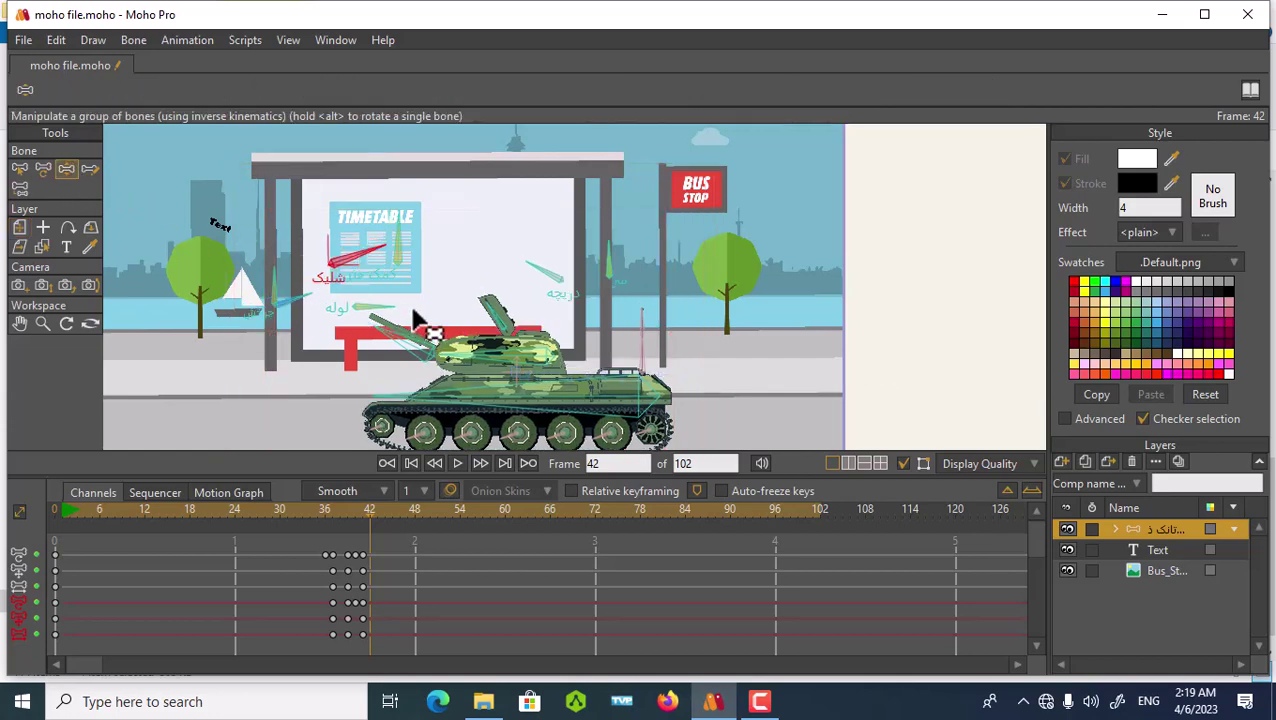
left_click_drag(376, 248, 339, 190)
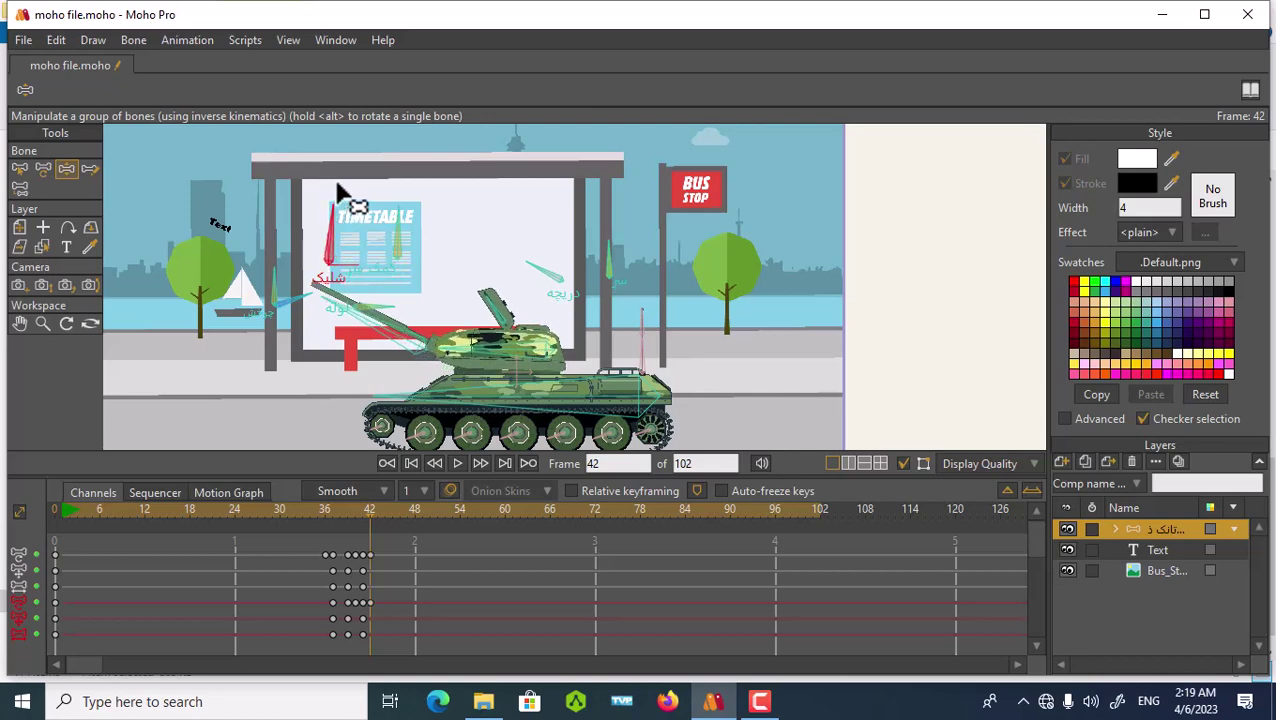
left_click(362, 514)
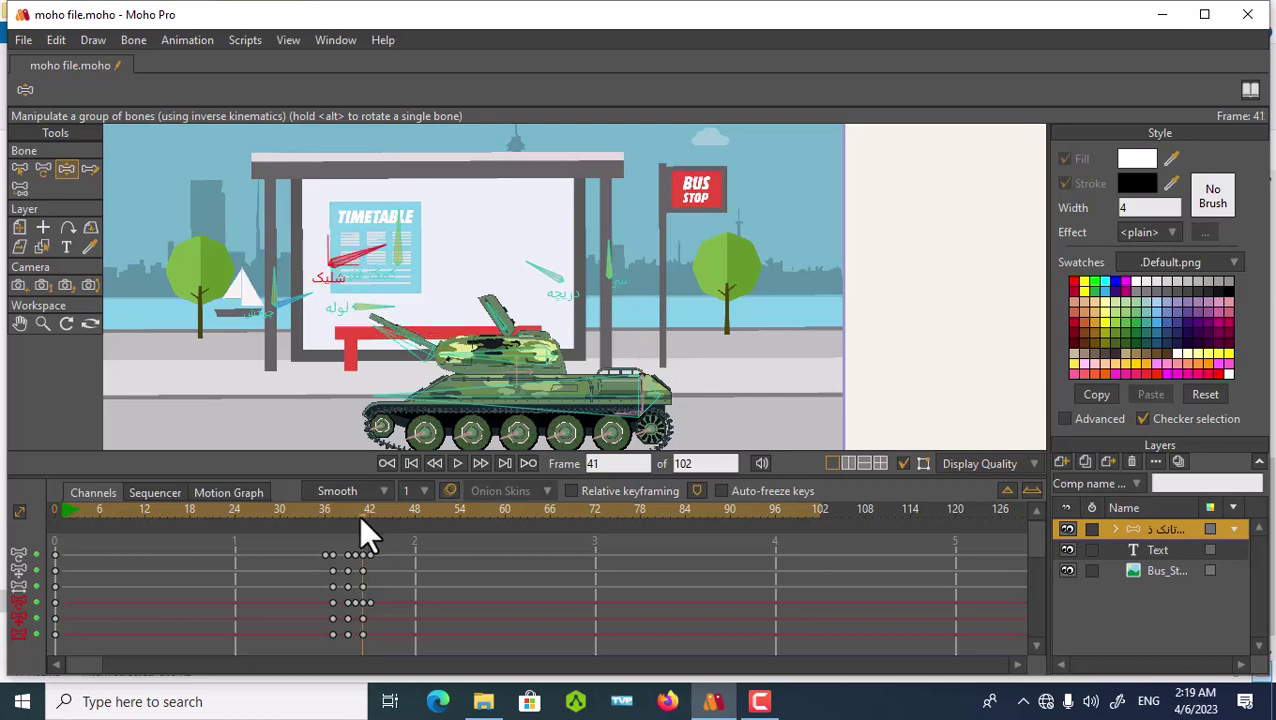
left_click_drag(362, 523, 378, 555)
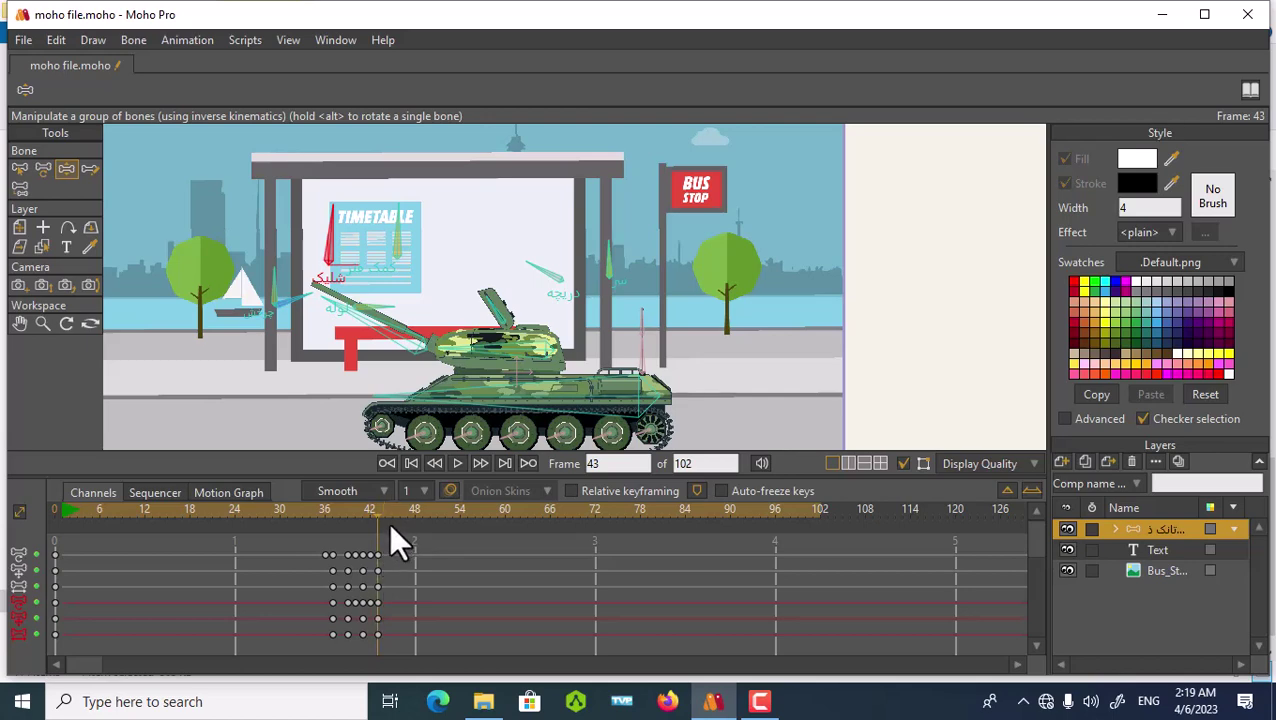
- Pose the tank's bones at frame 45 so the hatch is closed, the head bone is lowered and the gun barrel lies level
left_click_drag(378, 517, 391, 521)
left_click(536, 273)
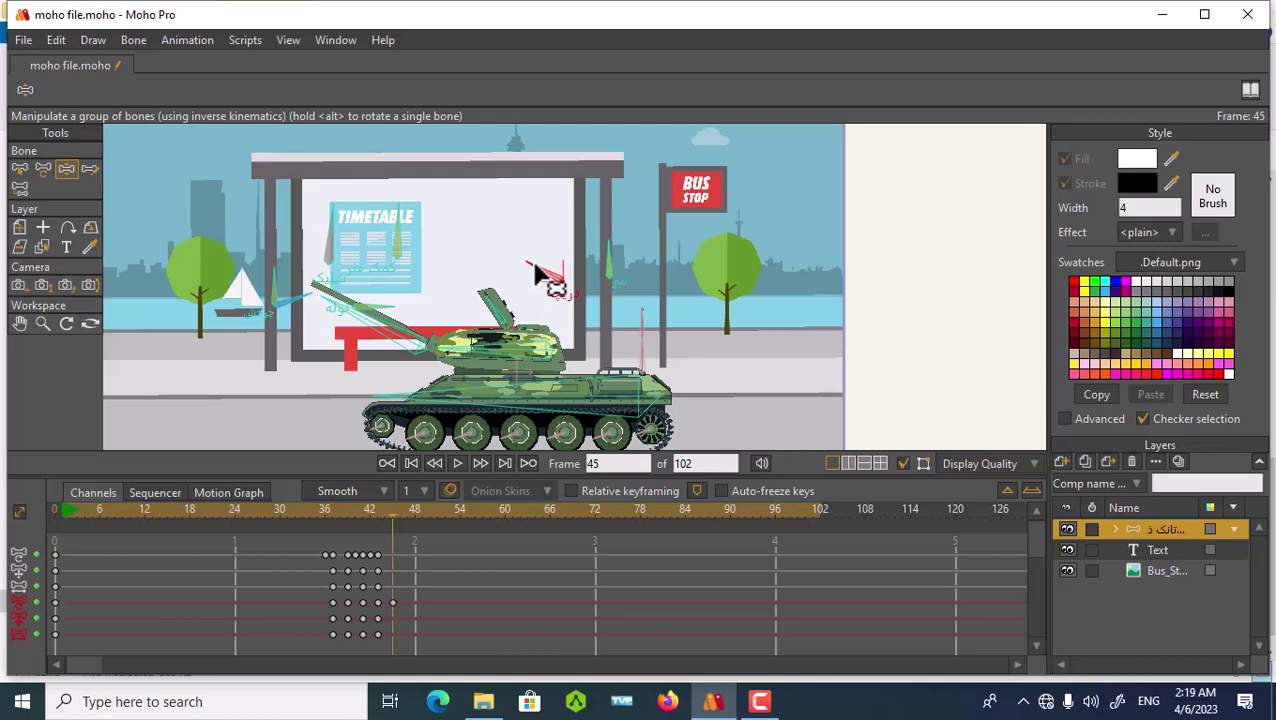
mouse_move(536, 273)
left_mouse_down()
mouse_move(524, 288)
mouse_move(570, 218)
mouse_move(607, 238)
mouse_move(567, 279)
mouse_move(534, 281)
left_mouse_up()
left_click(610, 246)
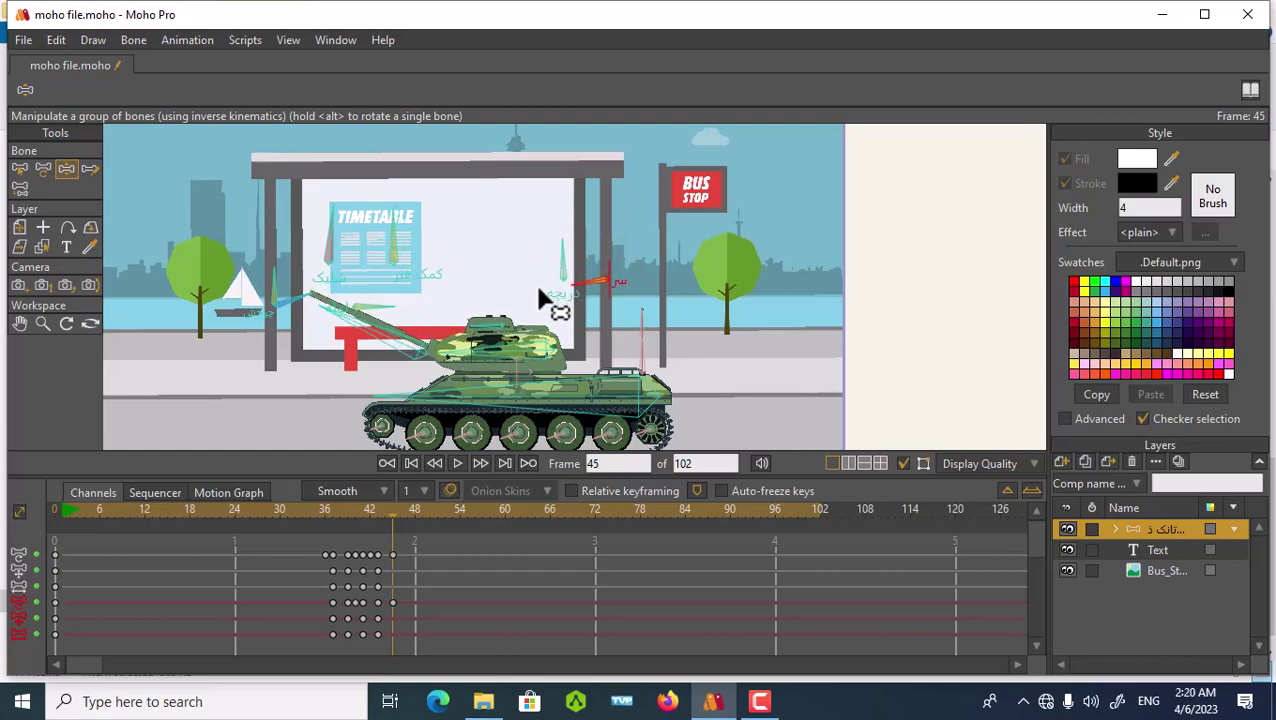
left_click_drag(322, 318, 305, 360)
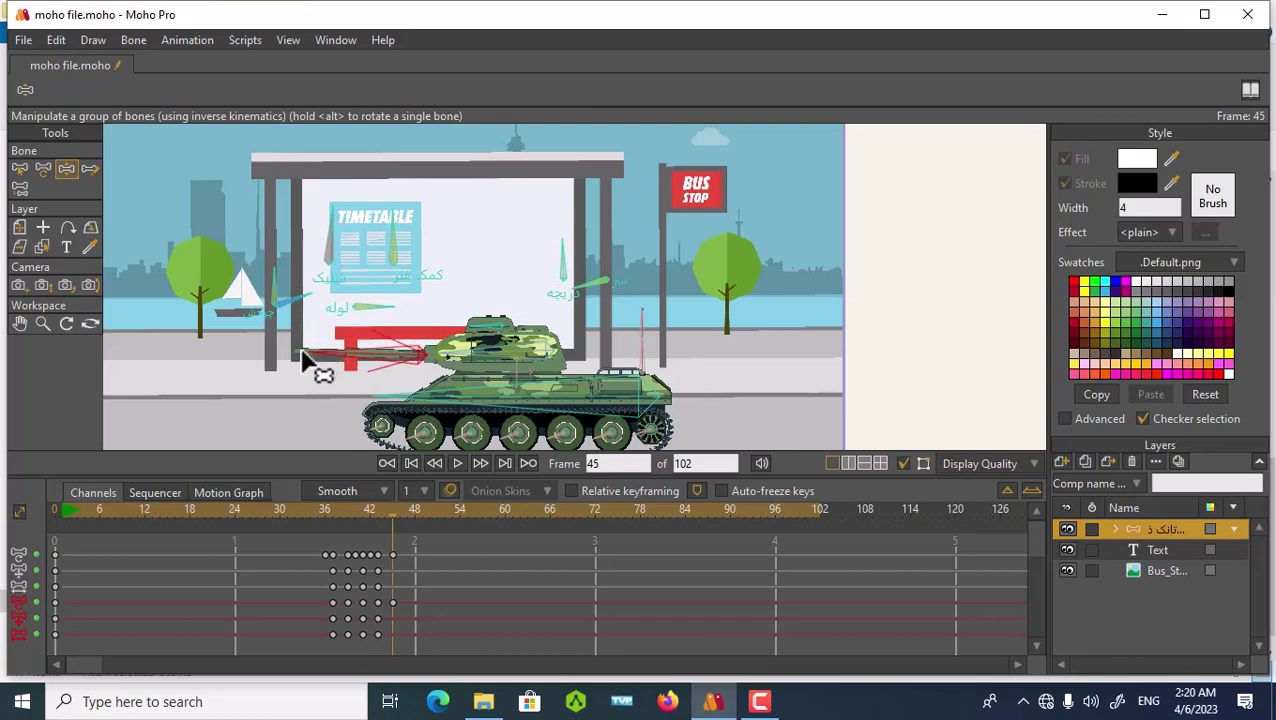
- Turn on motion blur for the tank layer at frame 45, keeping the default sub-frame settings
scroll(305, 360, "down", 2)
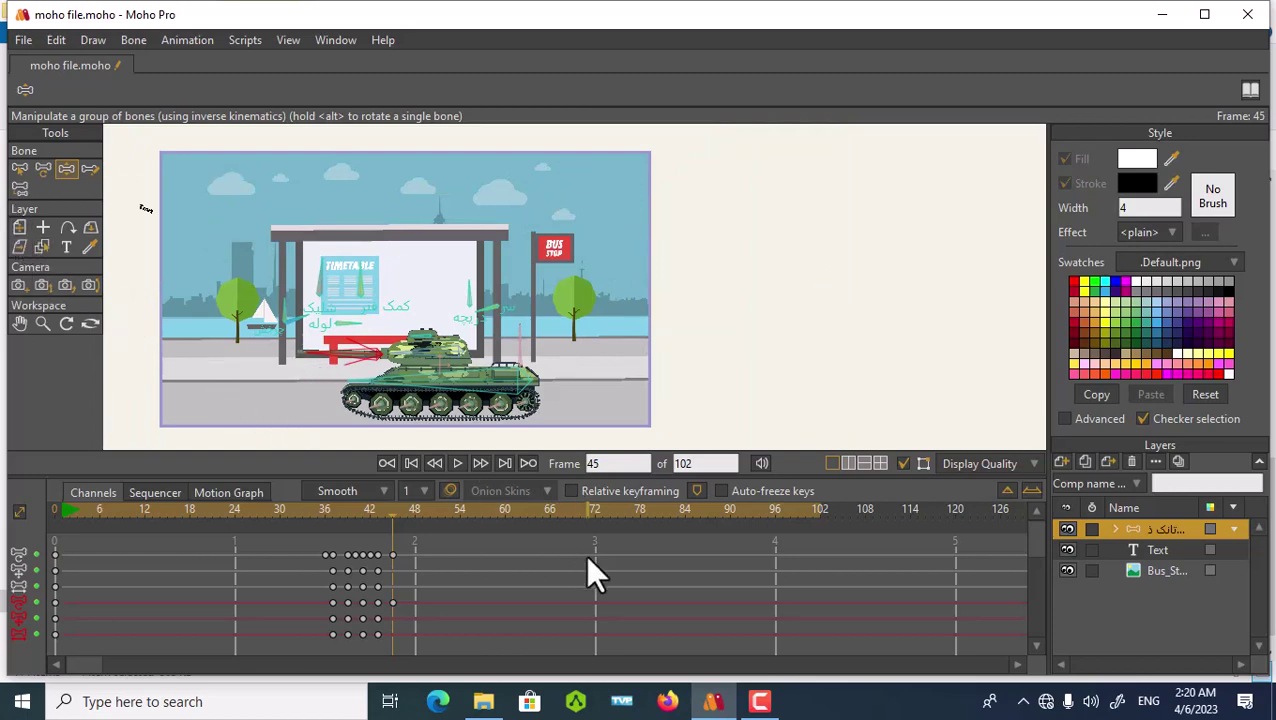
double_click(1134, 528)
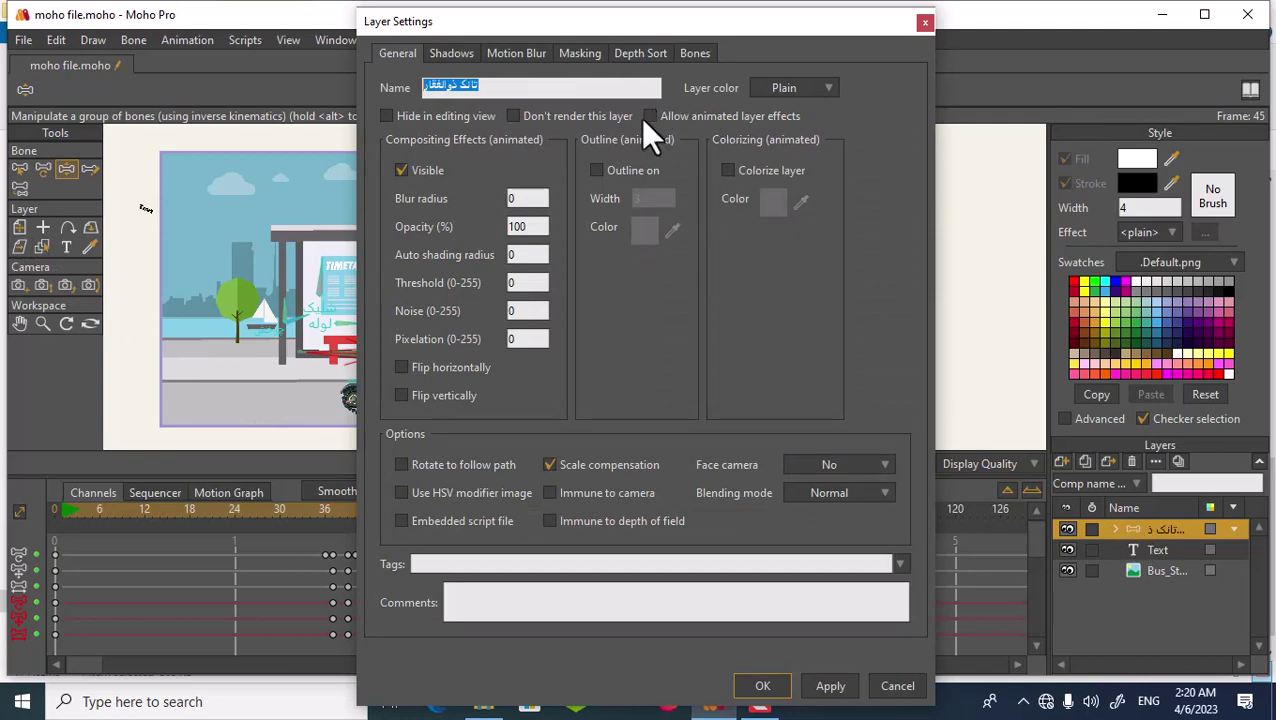
left_click(514, 56)
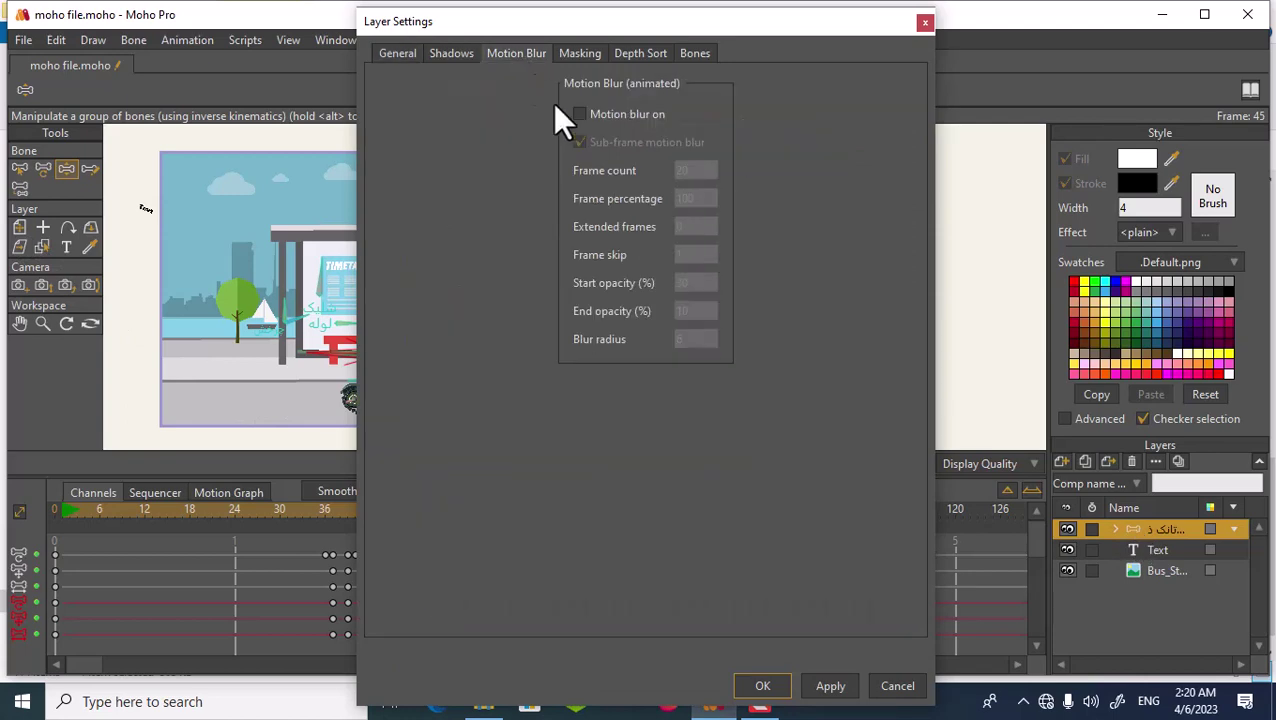
left_click(580, 115)
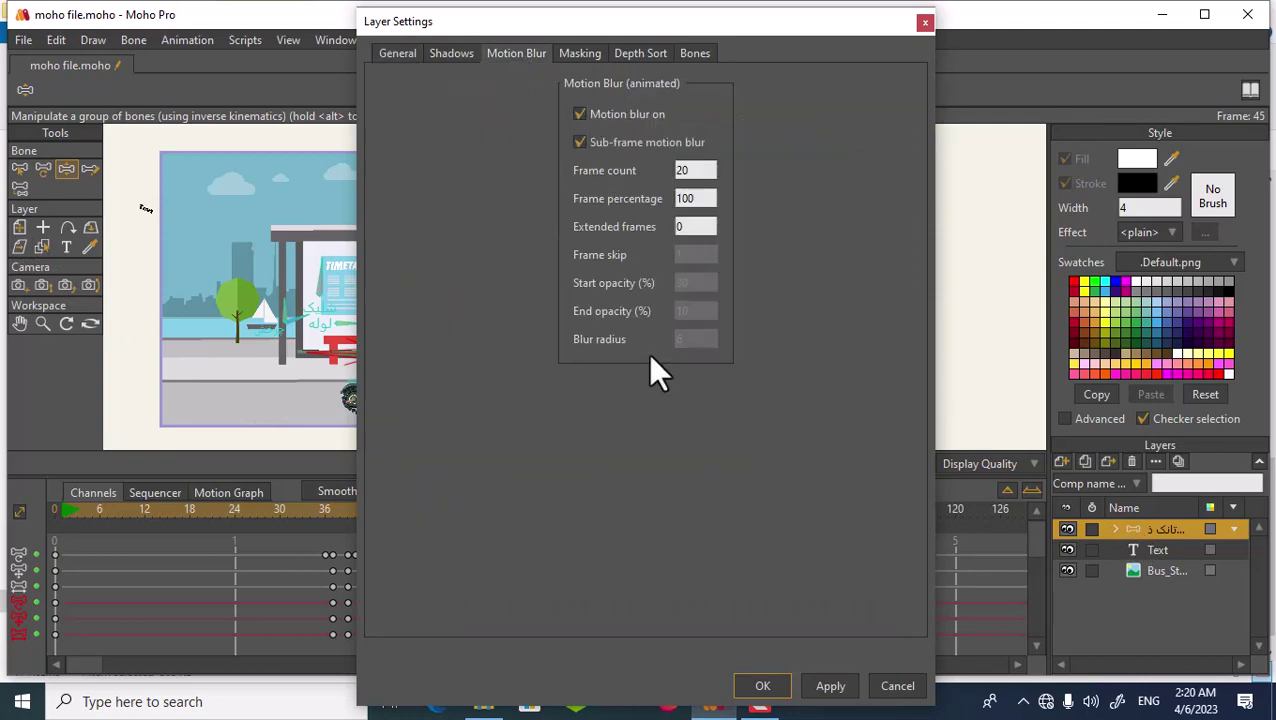
left_click(757, 686)
- At frame 102, move the tank by its body bone out past the scene's left edge
scroll(433, 612, "down", 1)
scroll(432, 615, "down", 4)
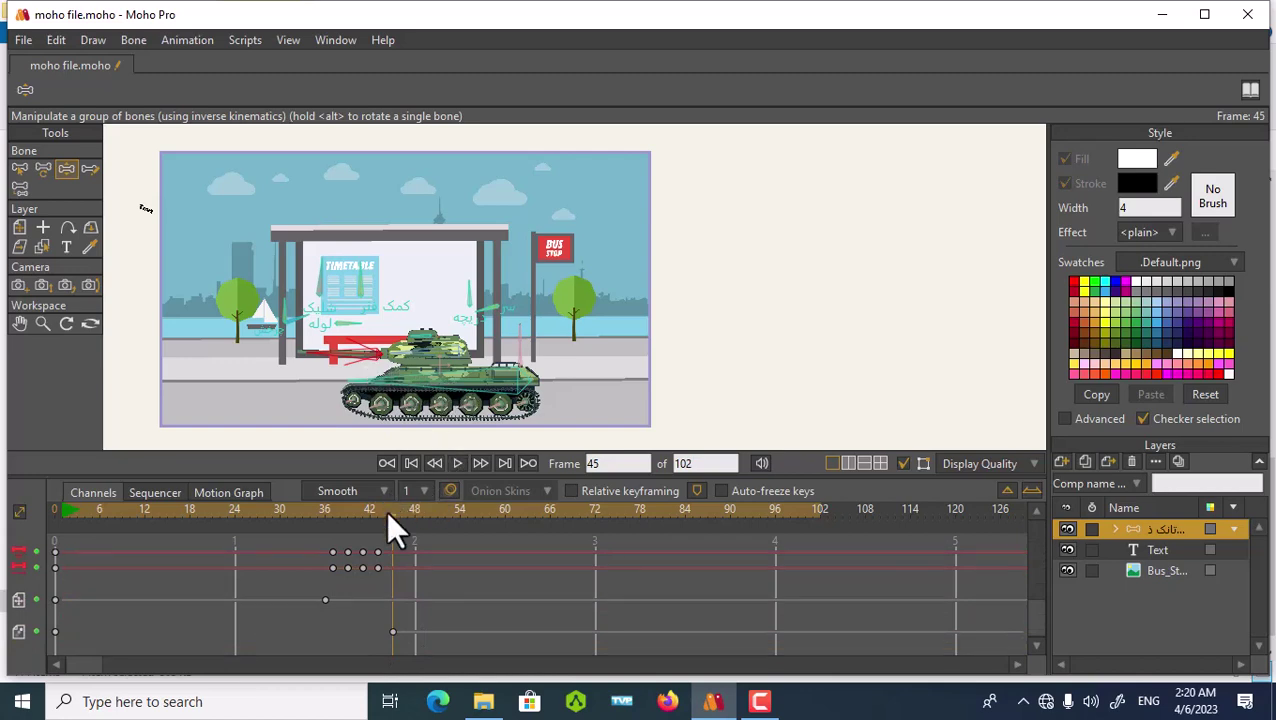
left_click_drag(392, 519, 779, 531)
left_click_drag(784, 530, 821, 530)
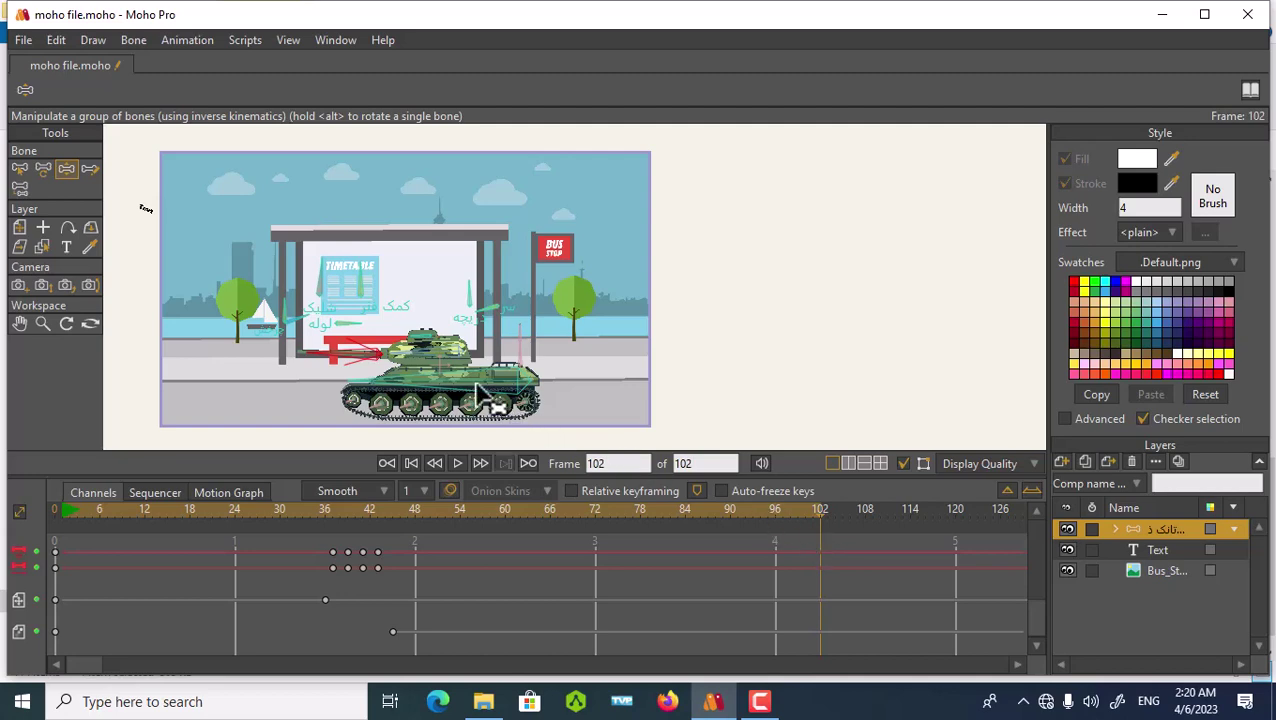
left_click_drag(486, 396, 42, 366)
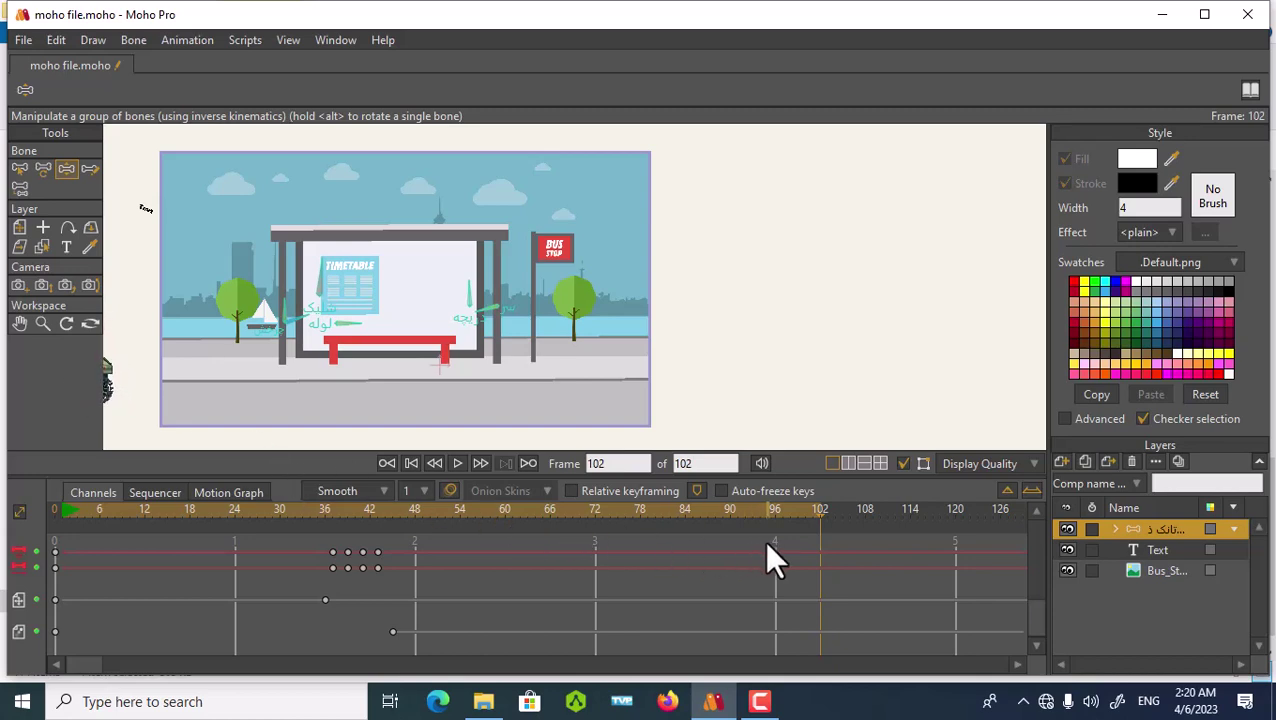
- Turn on motion blur for the Text layer at frame 102 with the default sub-frame settings
mouse_move(818, 511)
left_mouse_down()
mouse_move(605, 516)
mouse_move(308, 497)
mouse_move(733, 530)
mouse_move(832, 525)
mouse_move(818, 520)
left_mouse_up()
double_click(1132, 546)
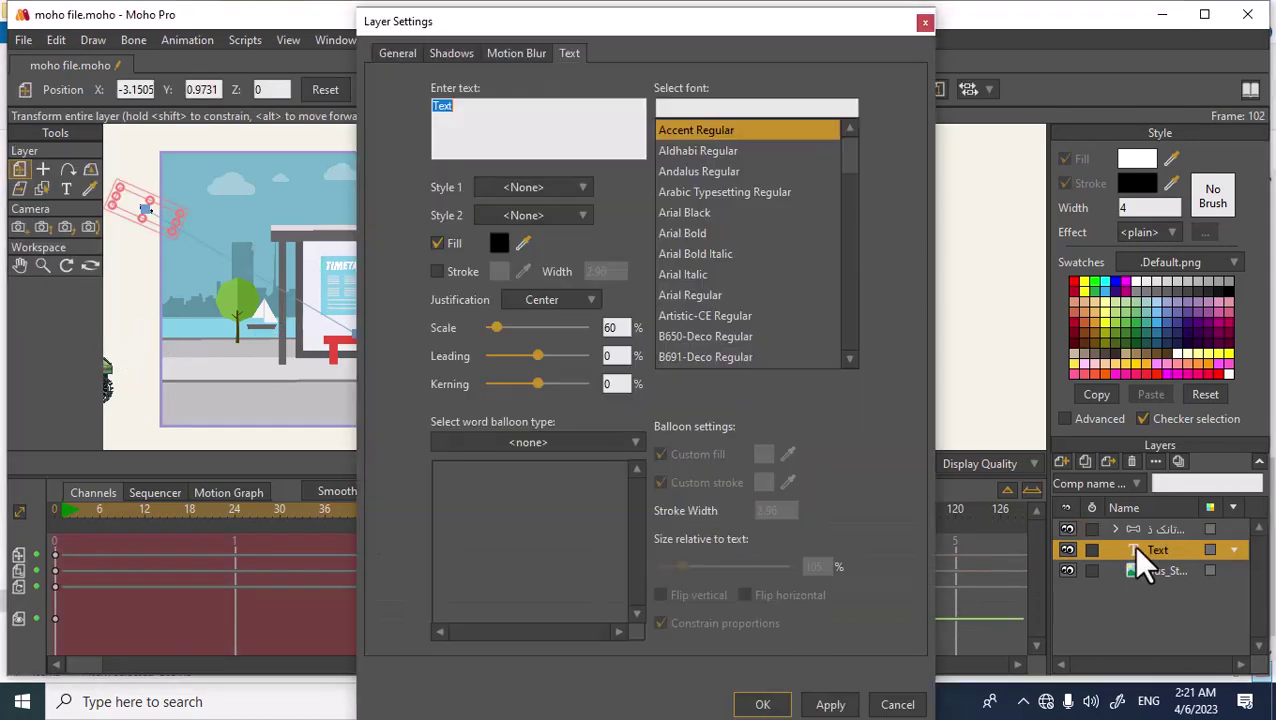
left_click(510, 55)
left_click(579, 114)
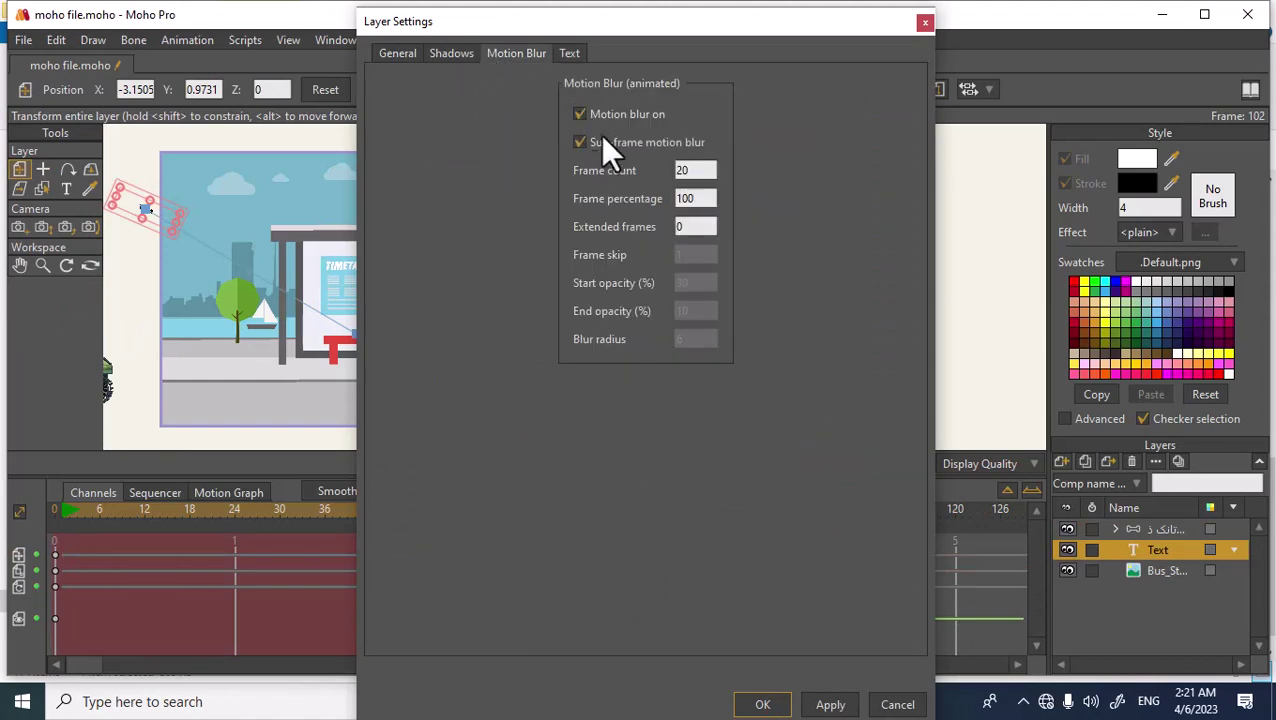
left_click(757, 704)
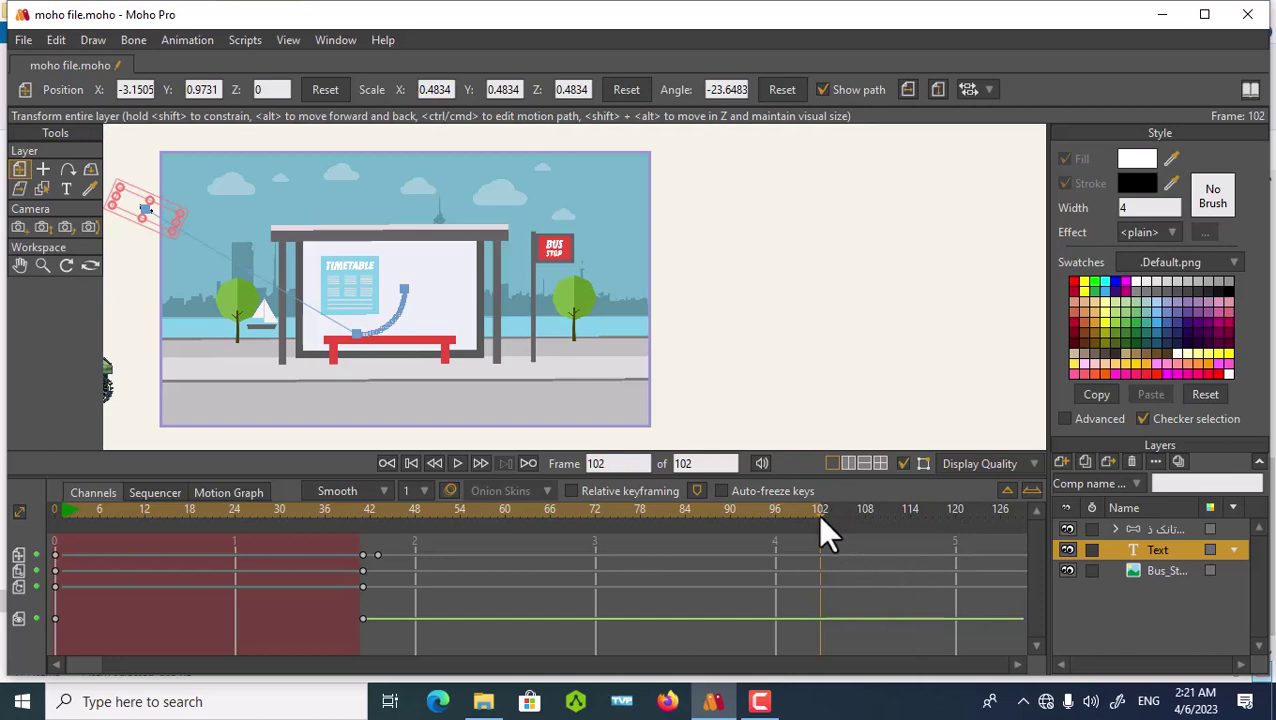
- At frame 96, insert a new text layer reading "END" with the default font and fill
left_click_drag(820, 521, 775, 531)
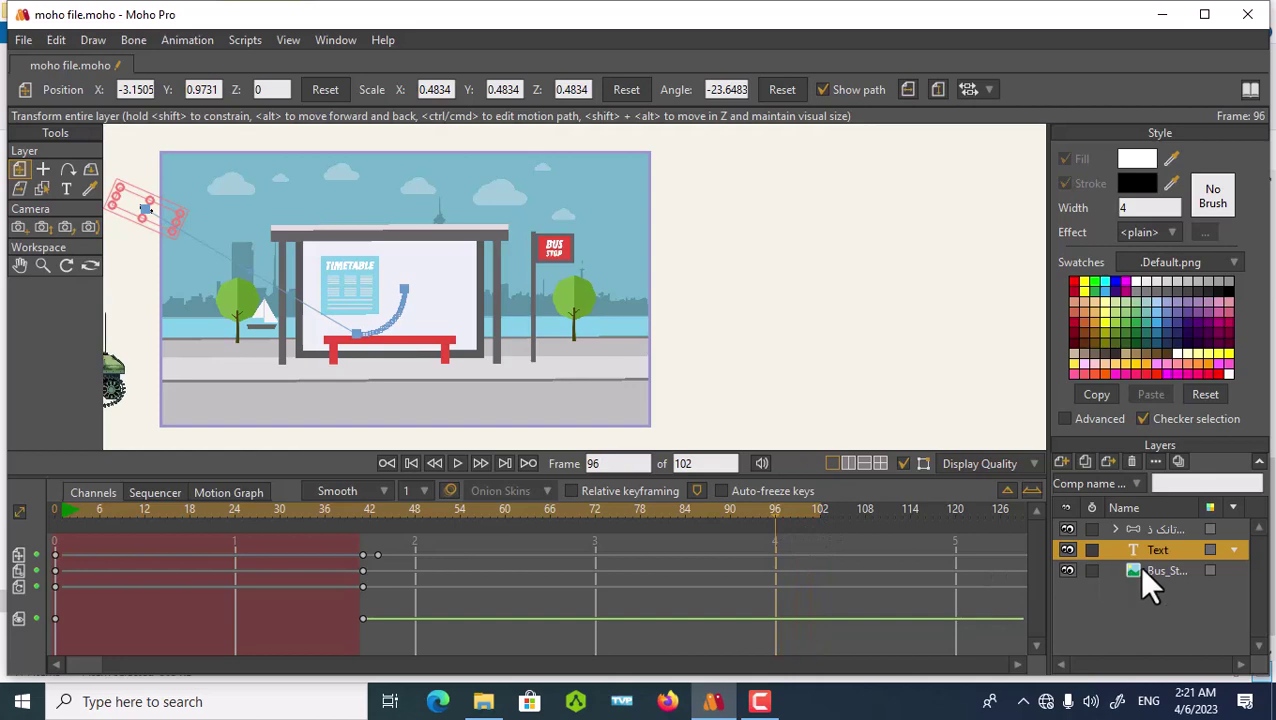
left_click(1060, 462)
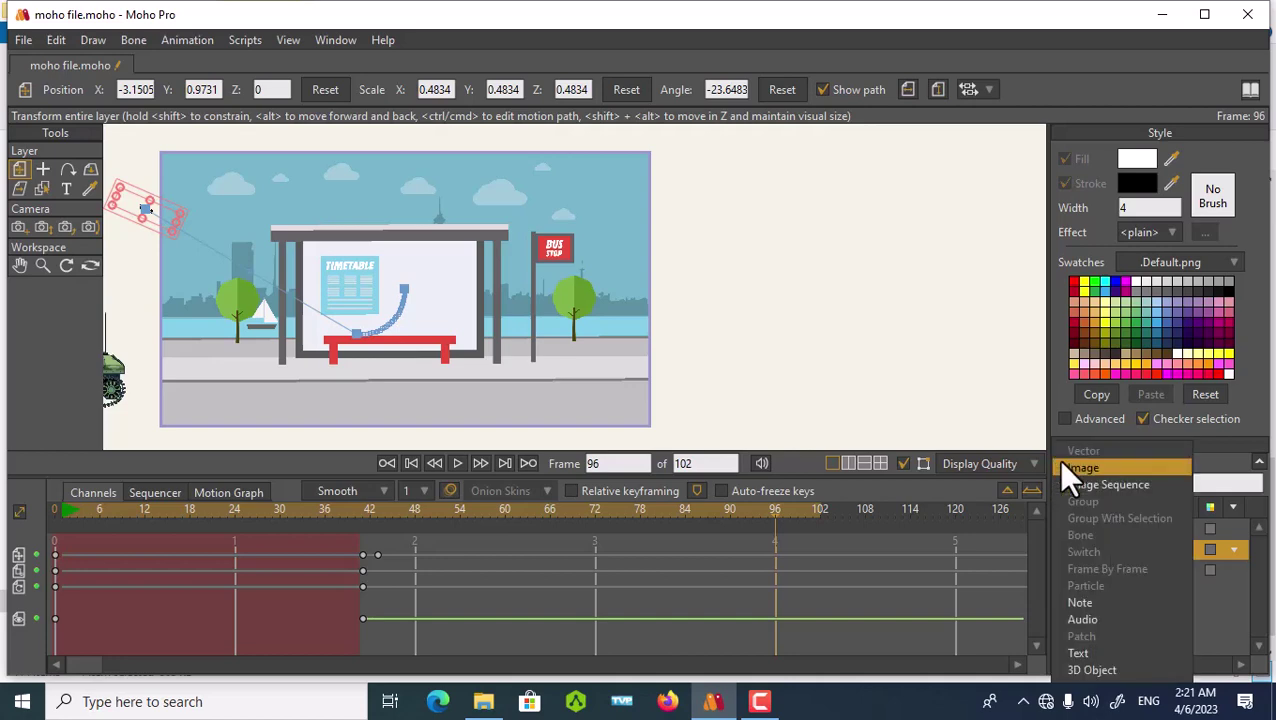
left_click(1082, 653)
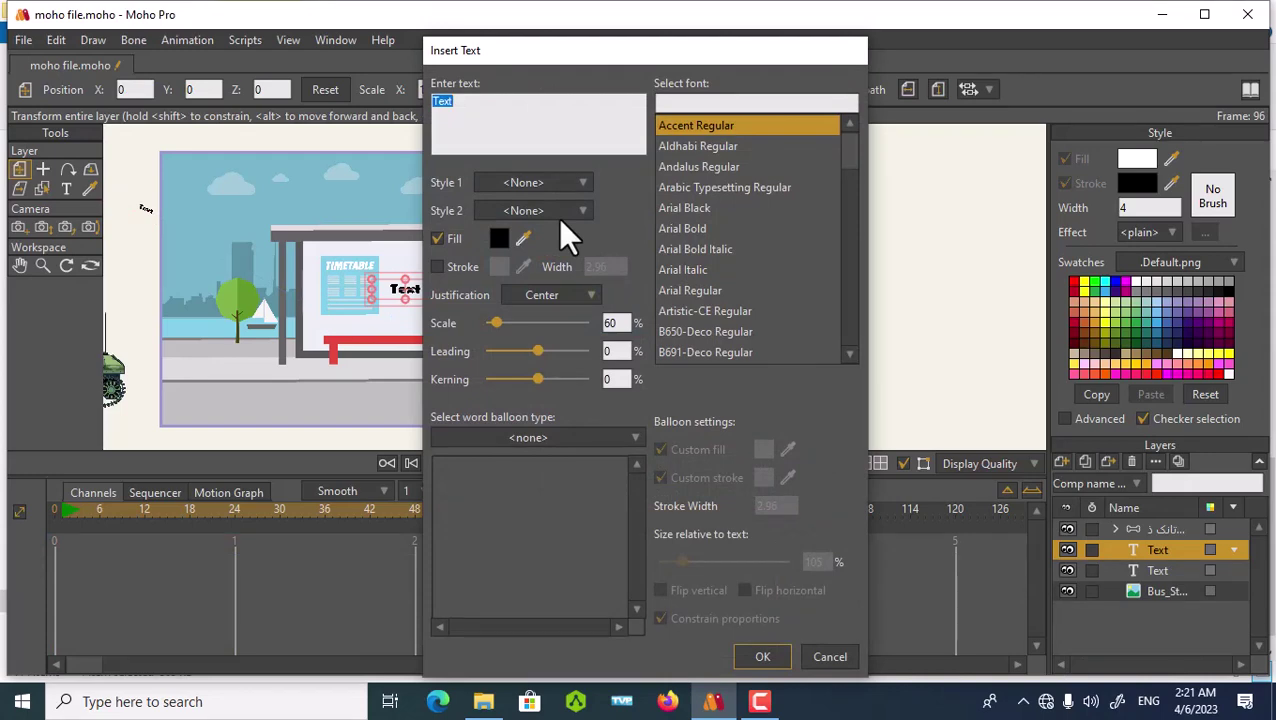
type("E")
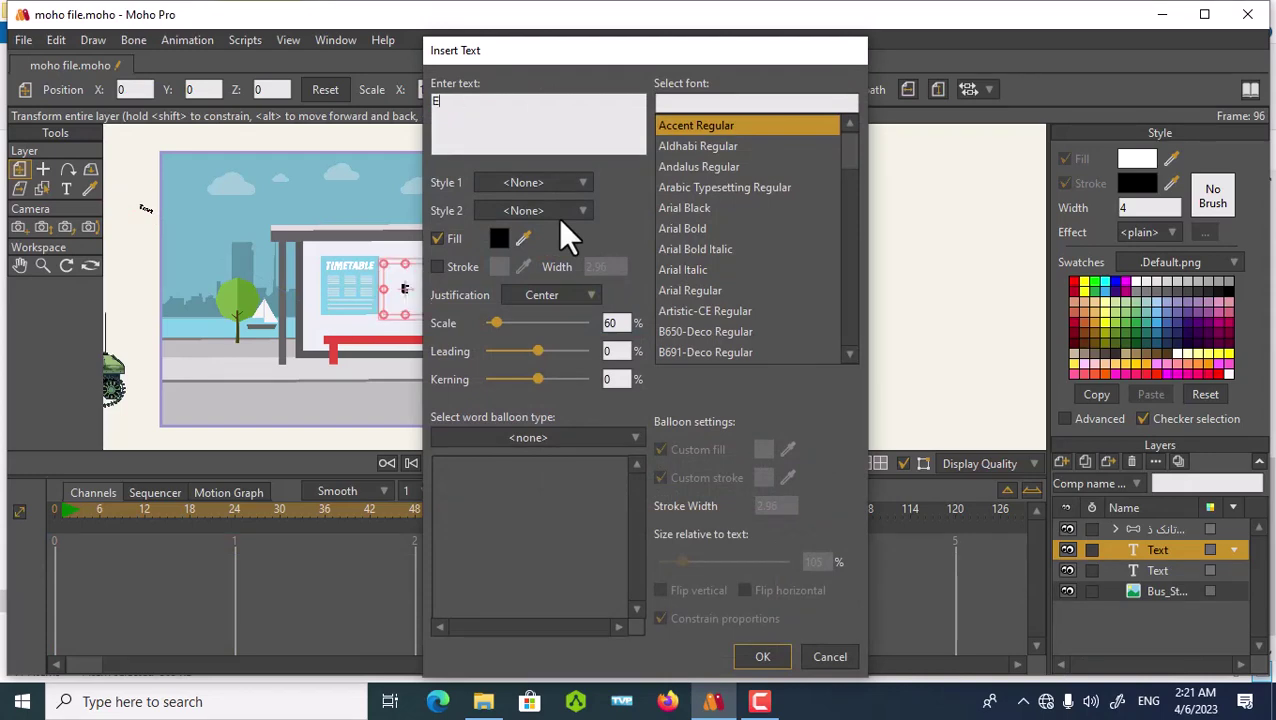
type("ND")
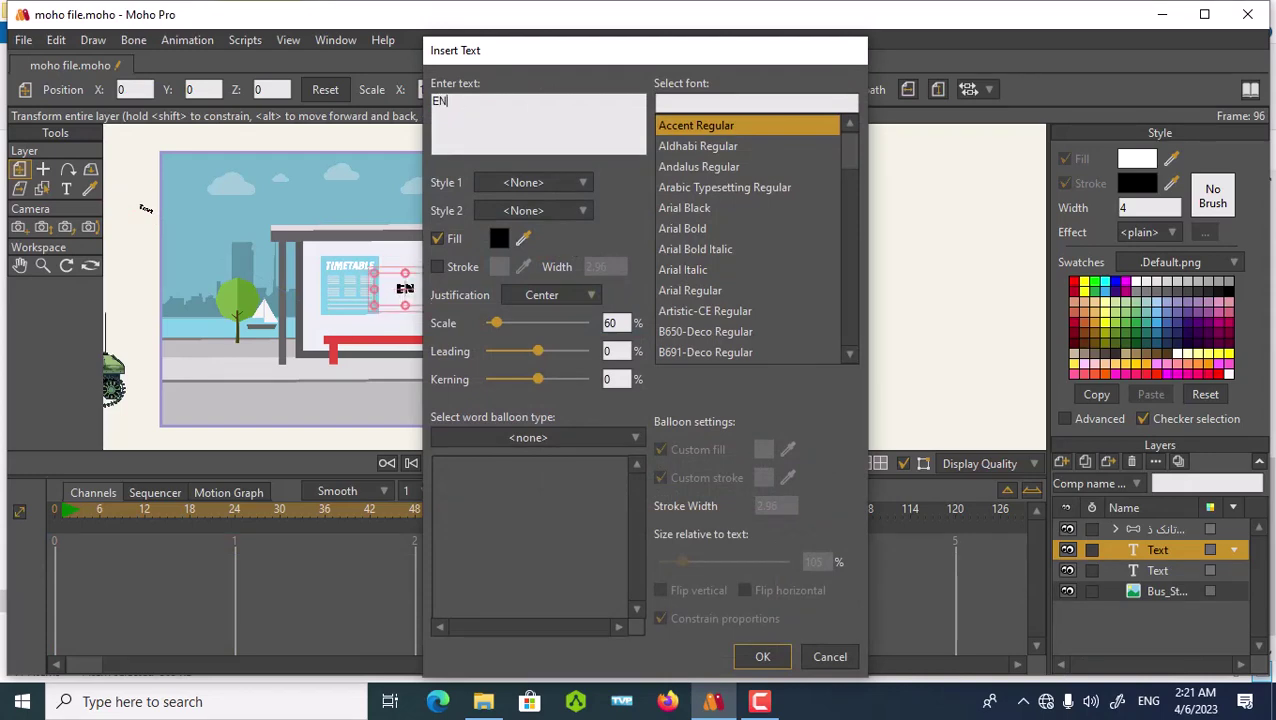
left_click(752, 652)
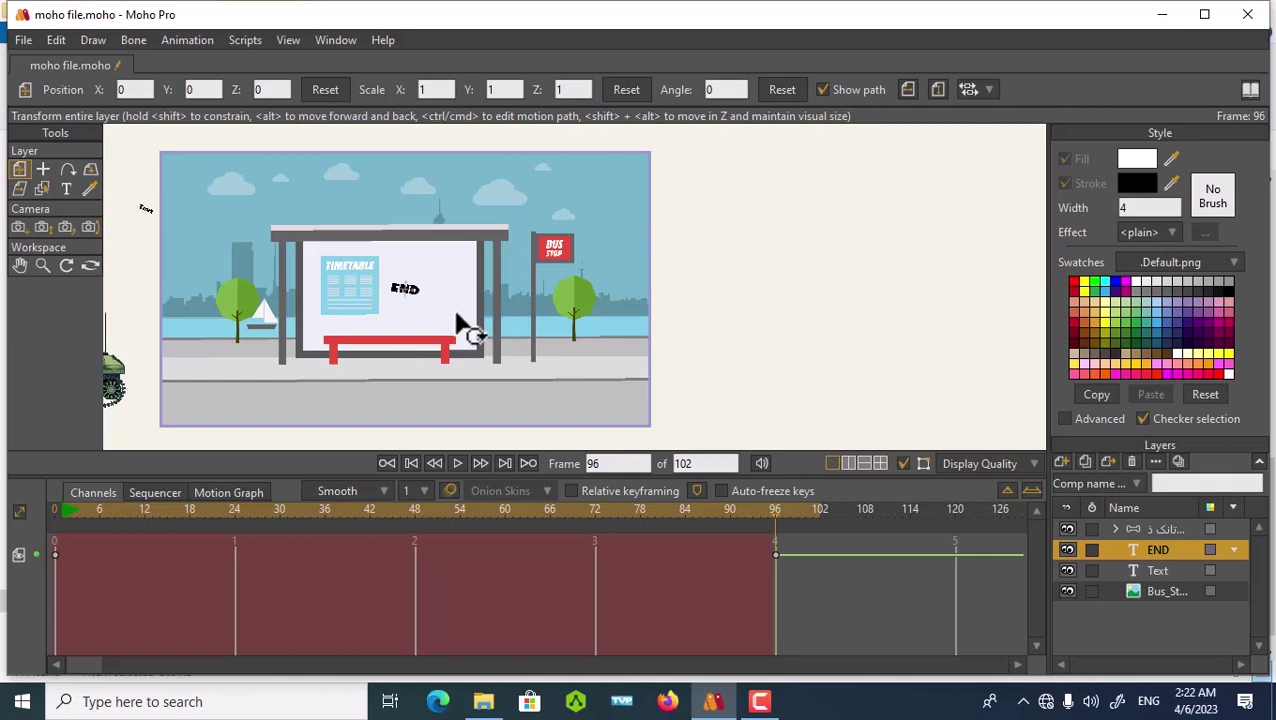
- Rotate the END text to about -0.18 degrees and enlarge it to a scale of about 63.68
left_click_drag(453, 306, 465, 308)
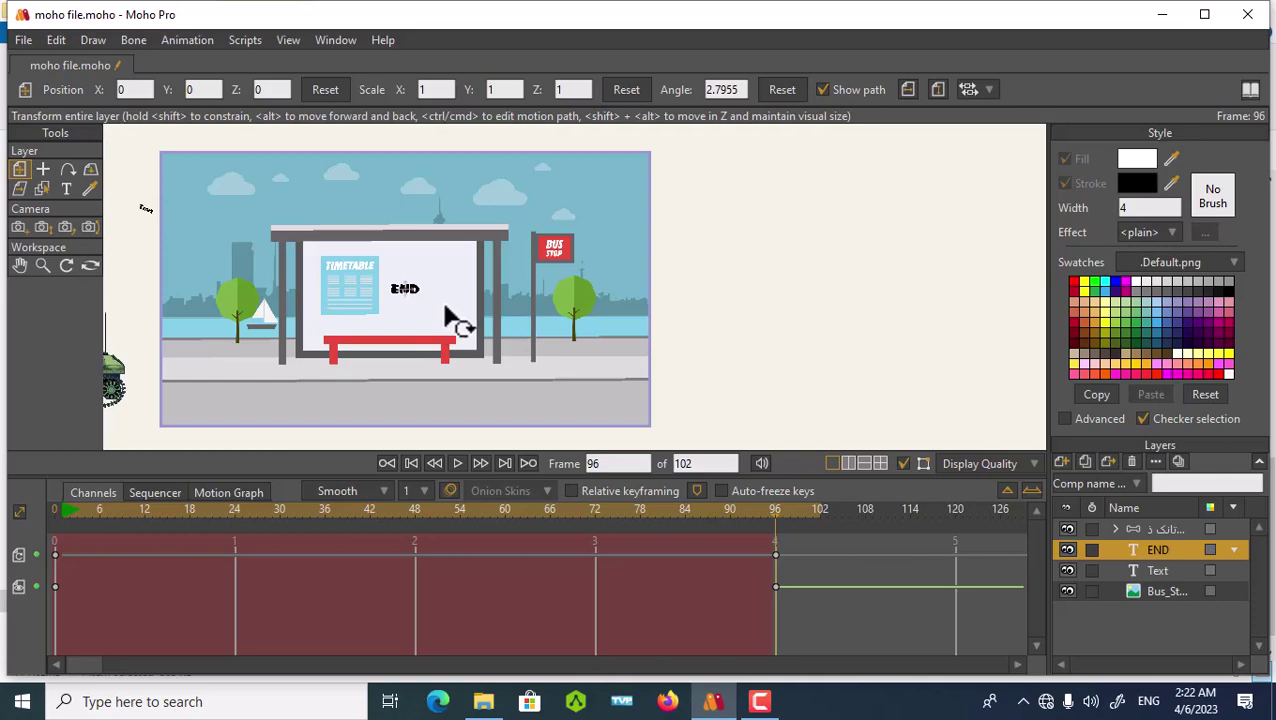
left_click_drag(444, 306, 446, 308)
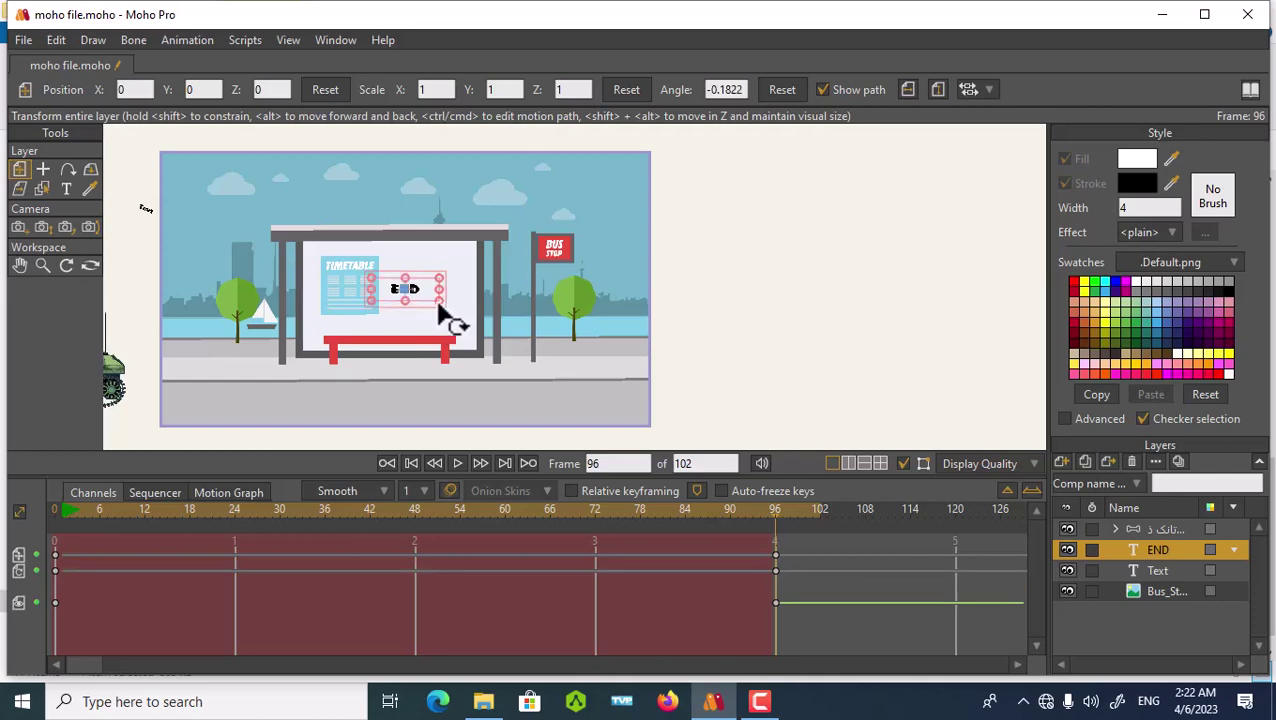
left_click_drag(436, 300, 952, 716)
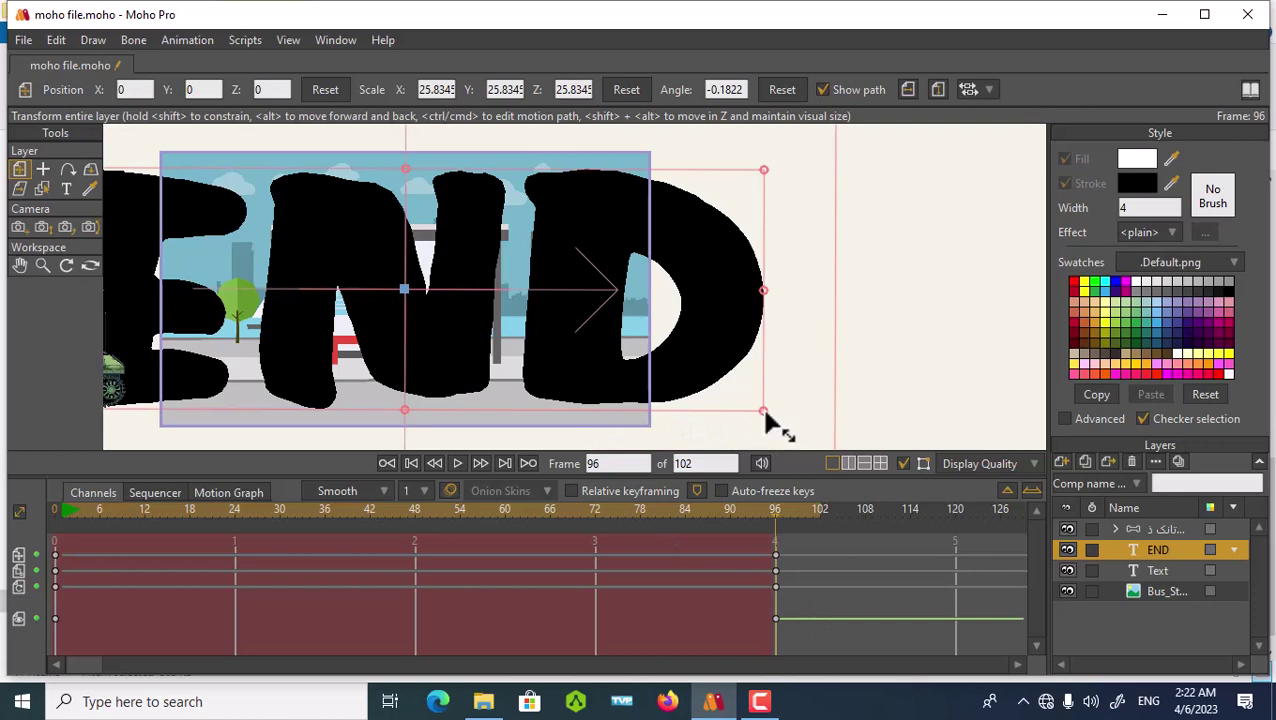
left_click_drag(765, 420, 1100, 670)
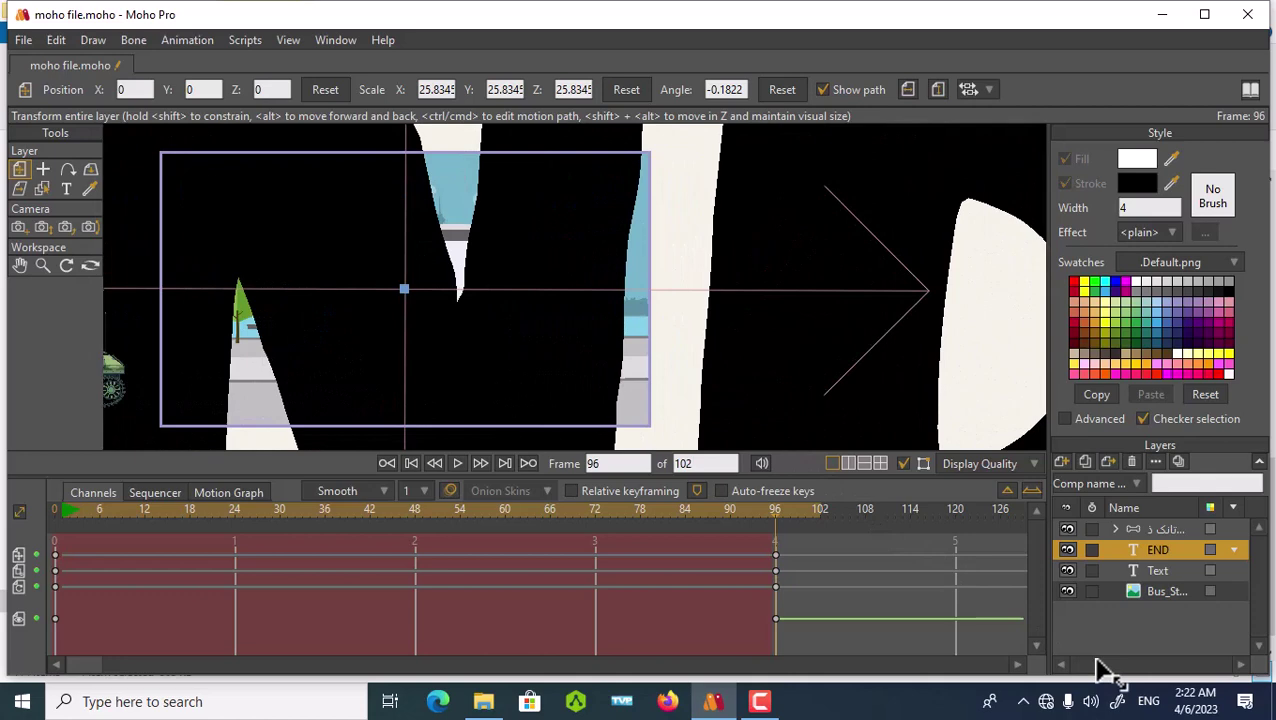
- Enlarge the END text to a scale of about 223.6 and place it below the scene at about X -0.60, Y -13.95
left_click_drag(477, 291, 370, 268)
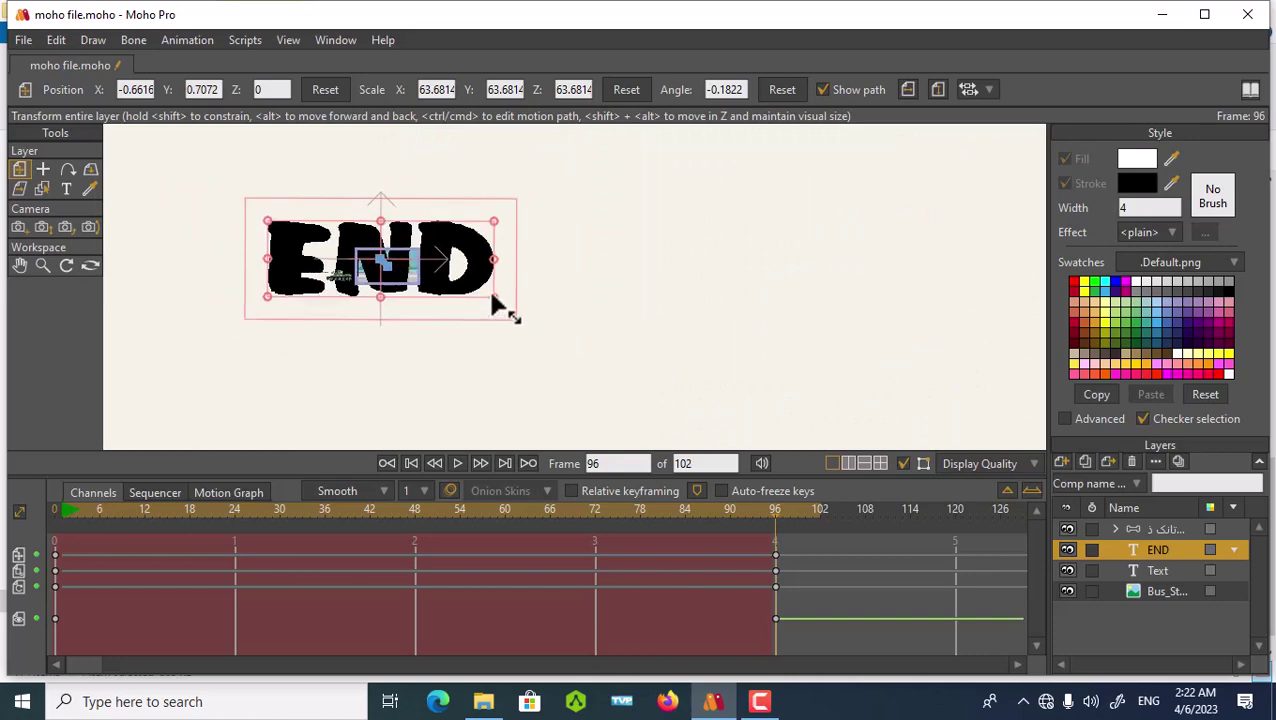
left_click_drag(494, 297, 638, 464)
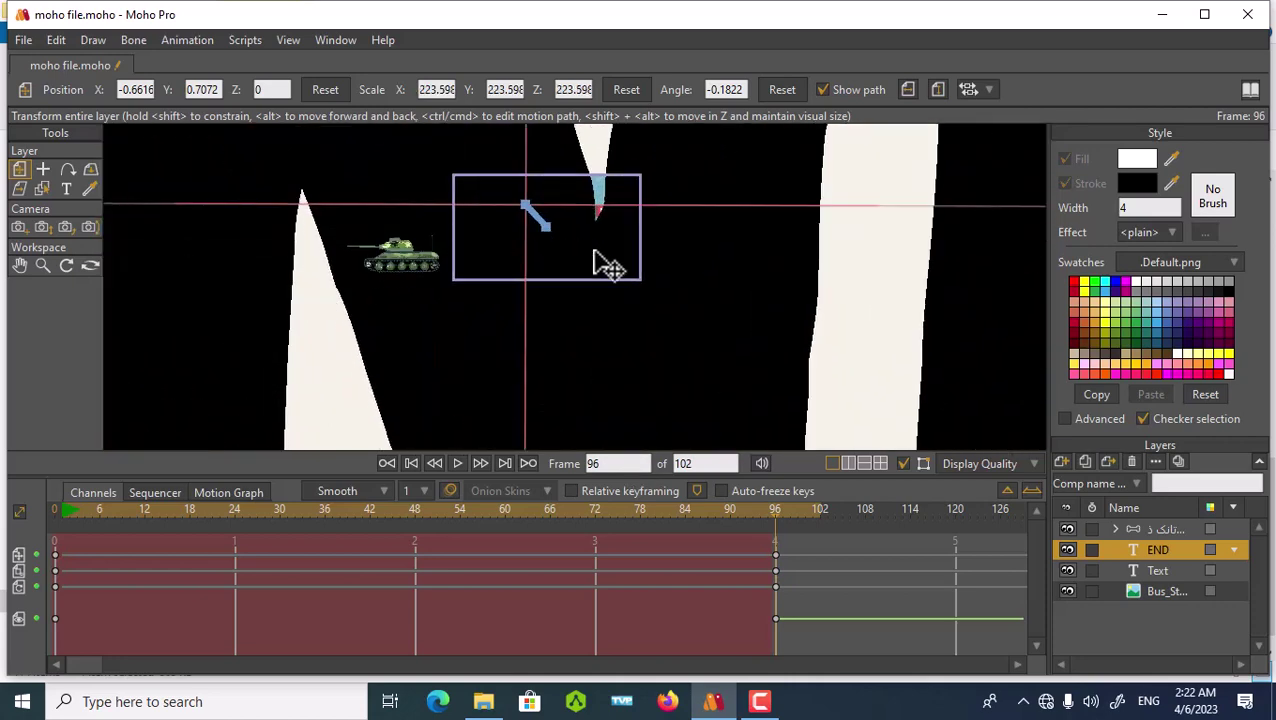
left_click_drag(684, 243, 616, 436)
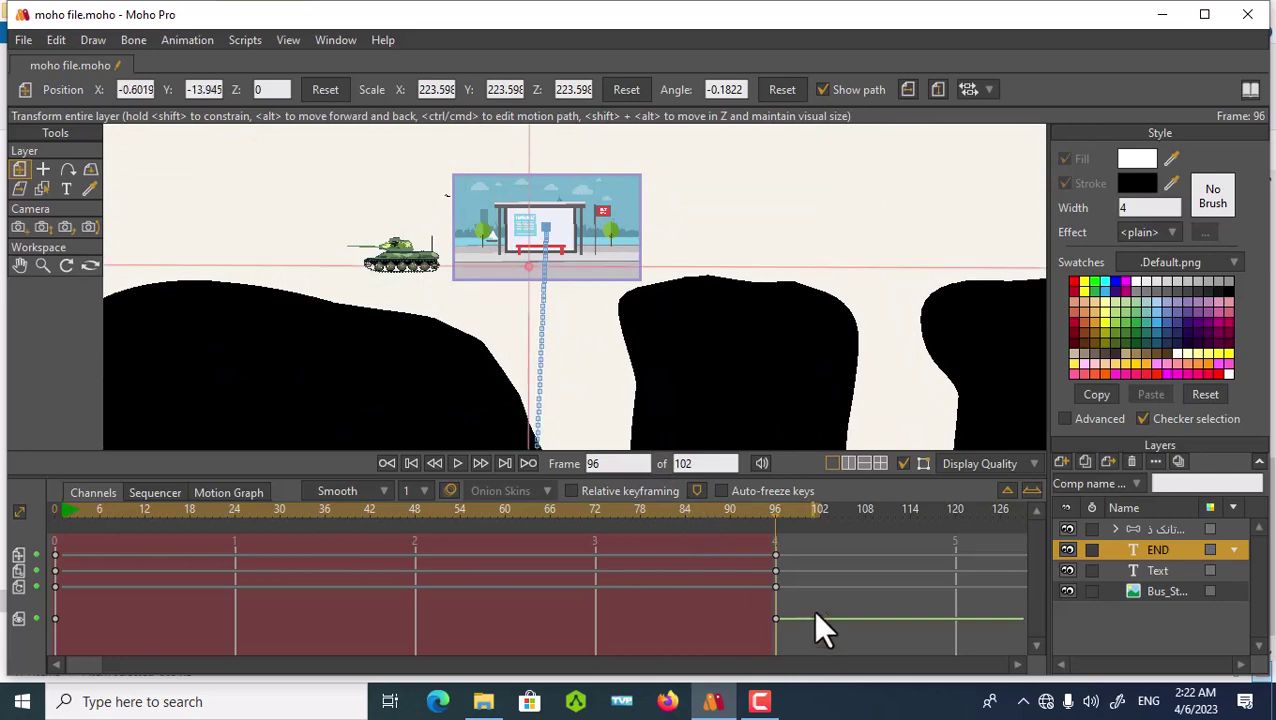
- Turn on motion blur for the END layer at frame 102 with the default sub-frame settings
left_click_drag(772, 521, 821, 532)
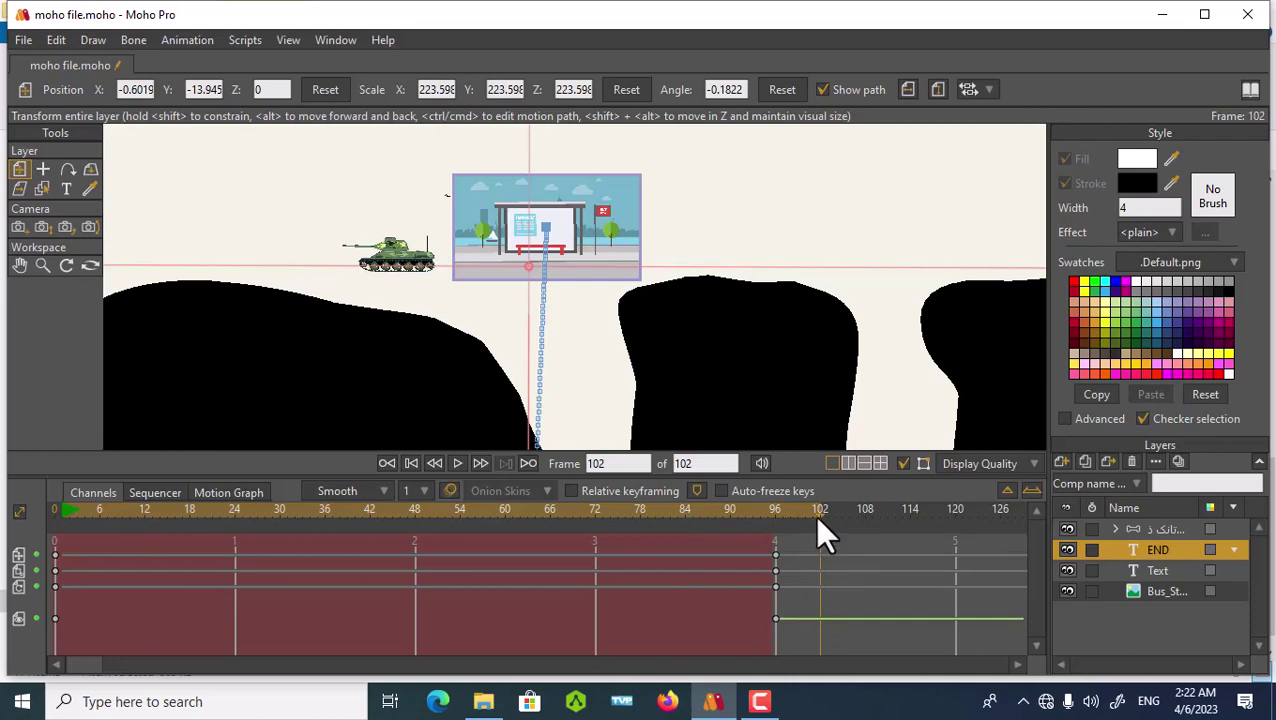
mouse_move(820, 517)
left_mouse_down()
mouse_move(806, 520)
mouse_move(823, 529)
left_mouse_up()
double_click(1154, 549)
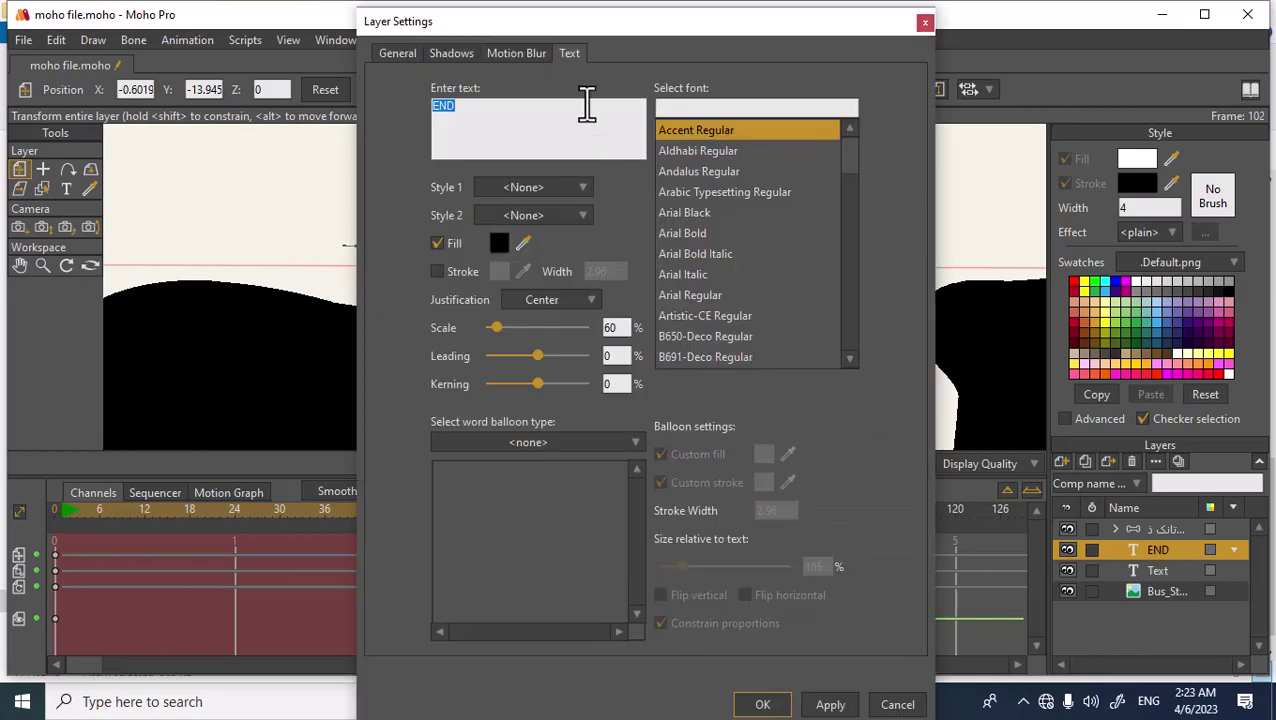
left_click(451, 60)
left_click(514, 60)
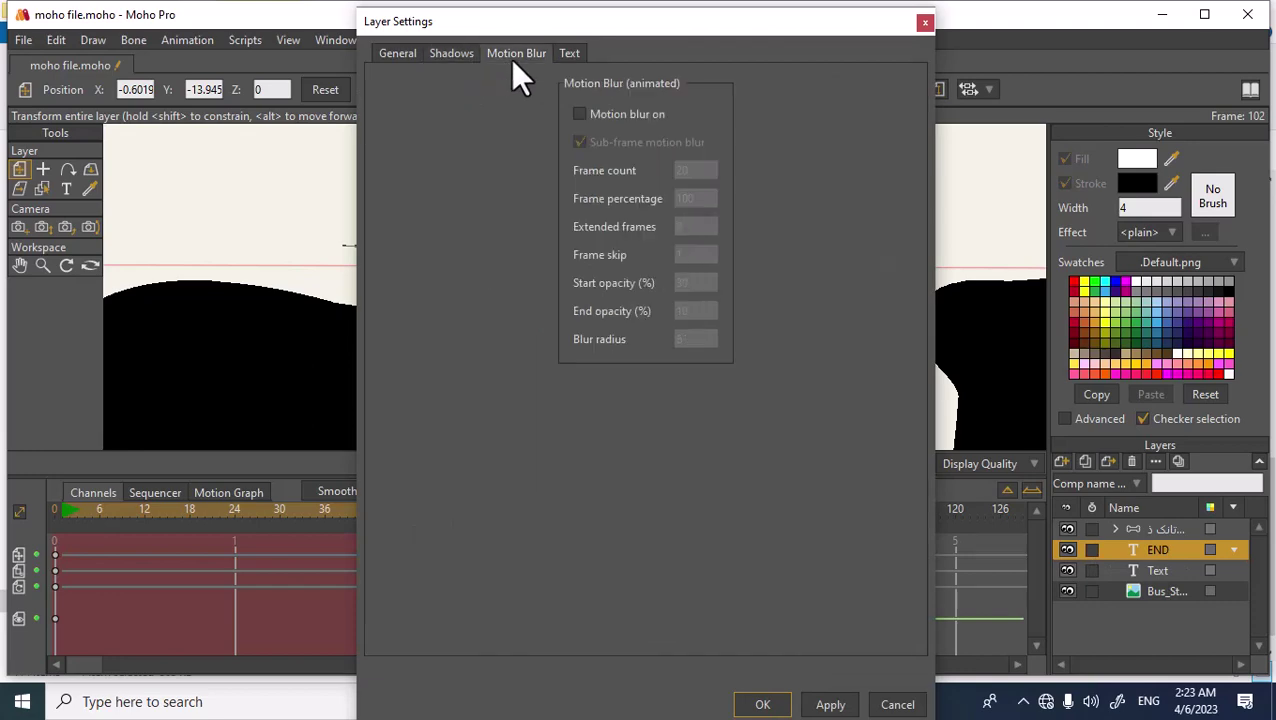
left_click(579, 115)
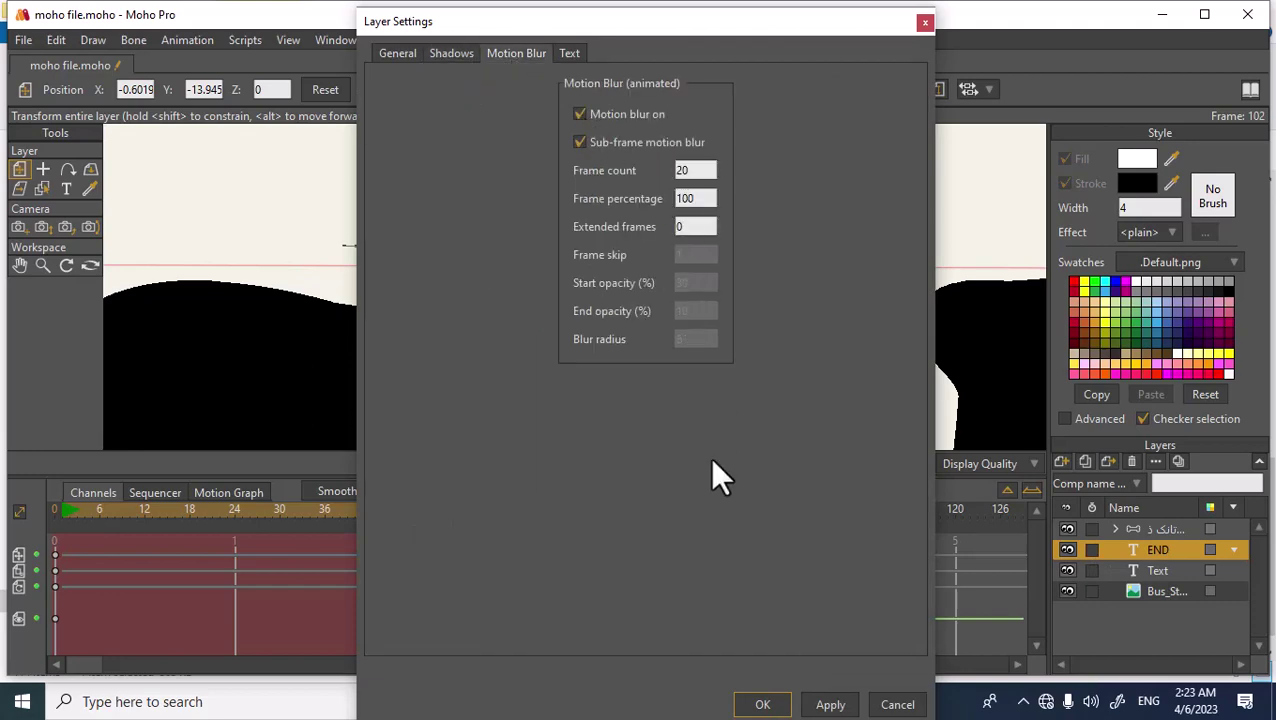
left_click(775, 705)
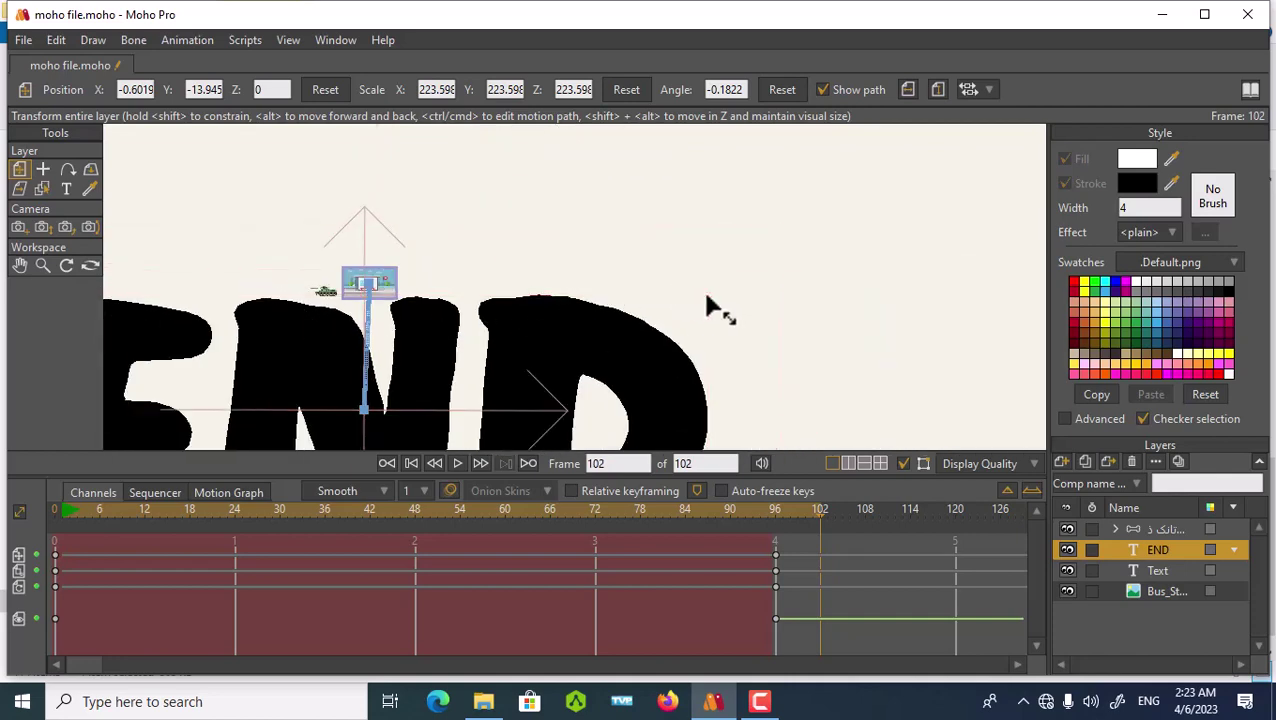
- At frame 102, shrink END to a scale of about 5.58, angled about 0.83 degrees, inside the bus shelter at about X -0.19, Y -0.05
left_click_drag(706, 305, 350, 393)
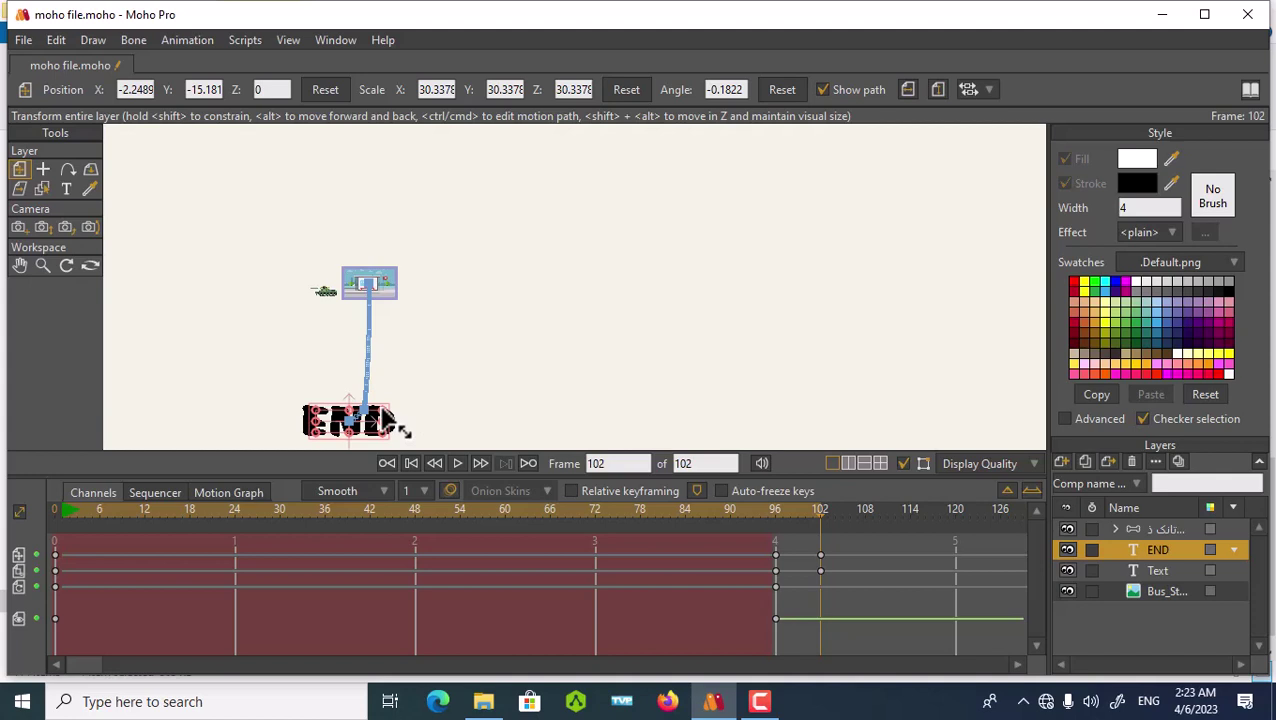
left_click_drag(402, 430, 385, 430)
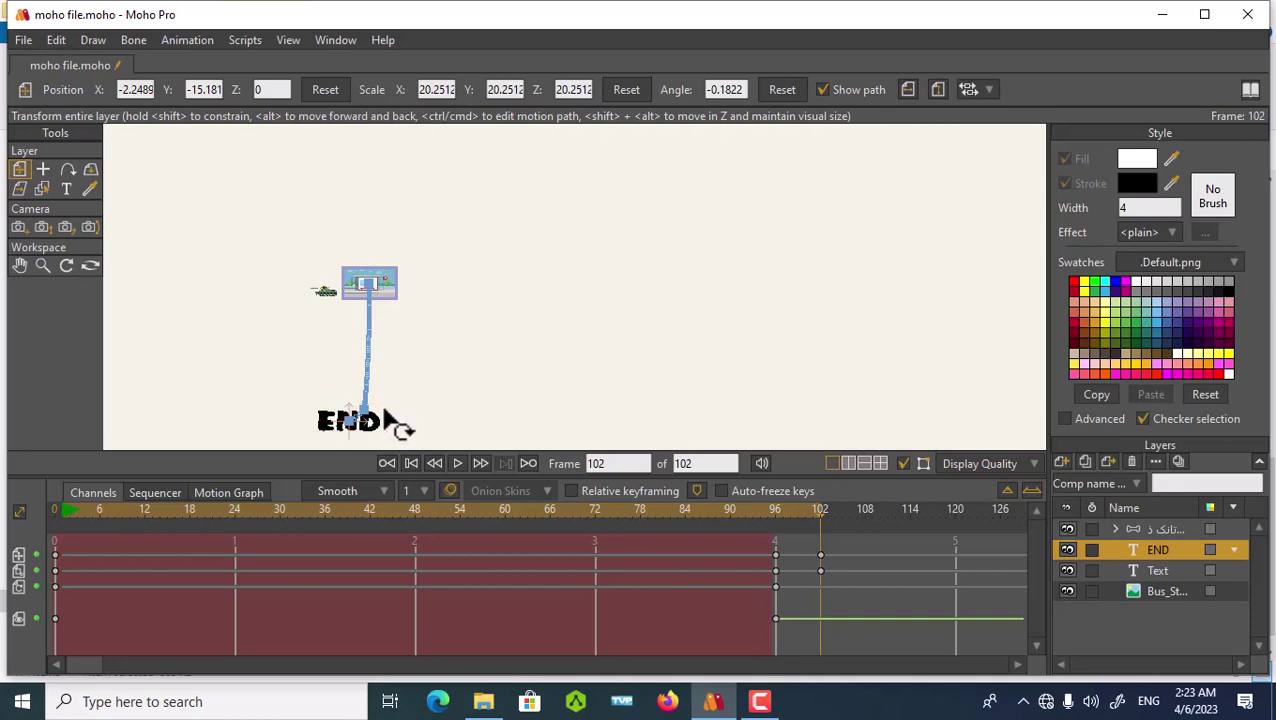
left_click_drag(378, 410, 393, 288)
scroll(407, 300, "up", 6)
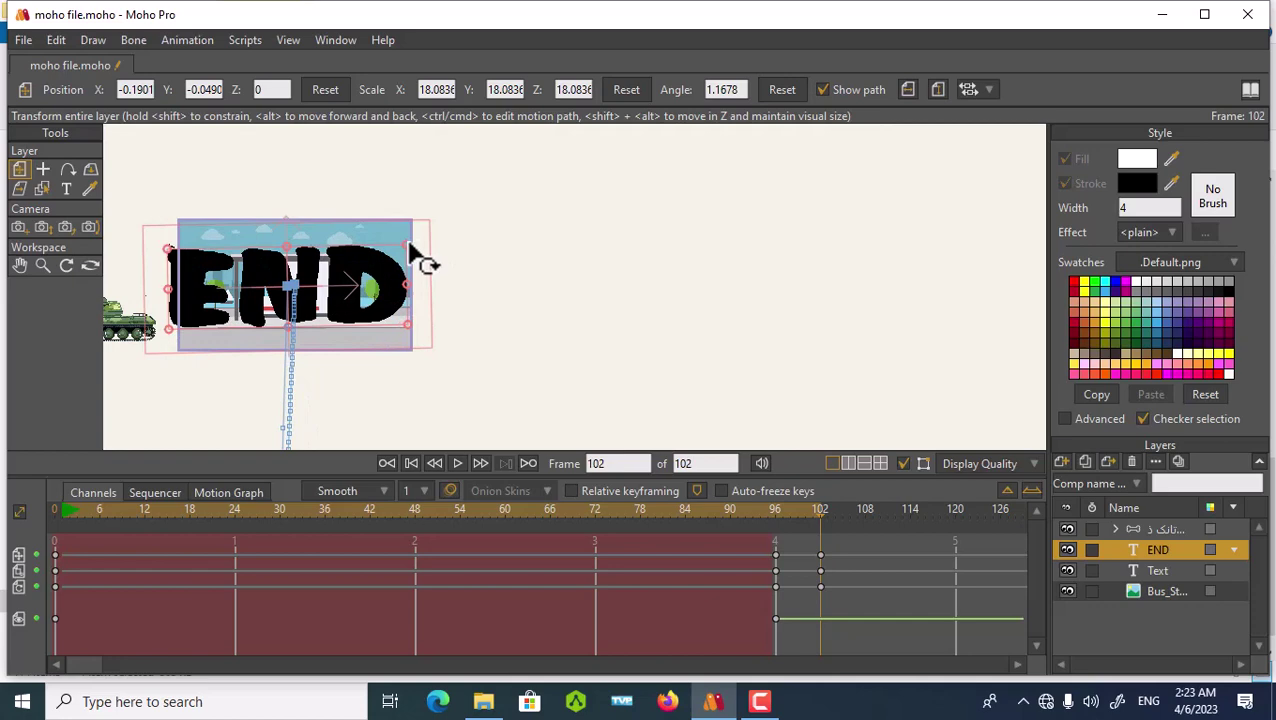
left_click_drag(407, 265, 340, 285)
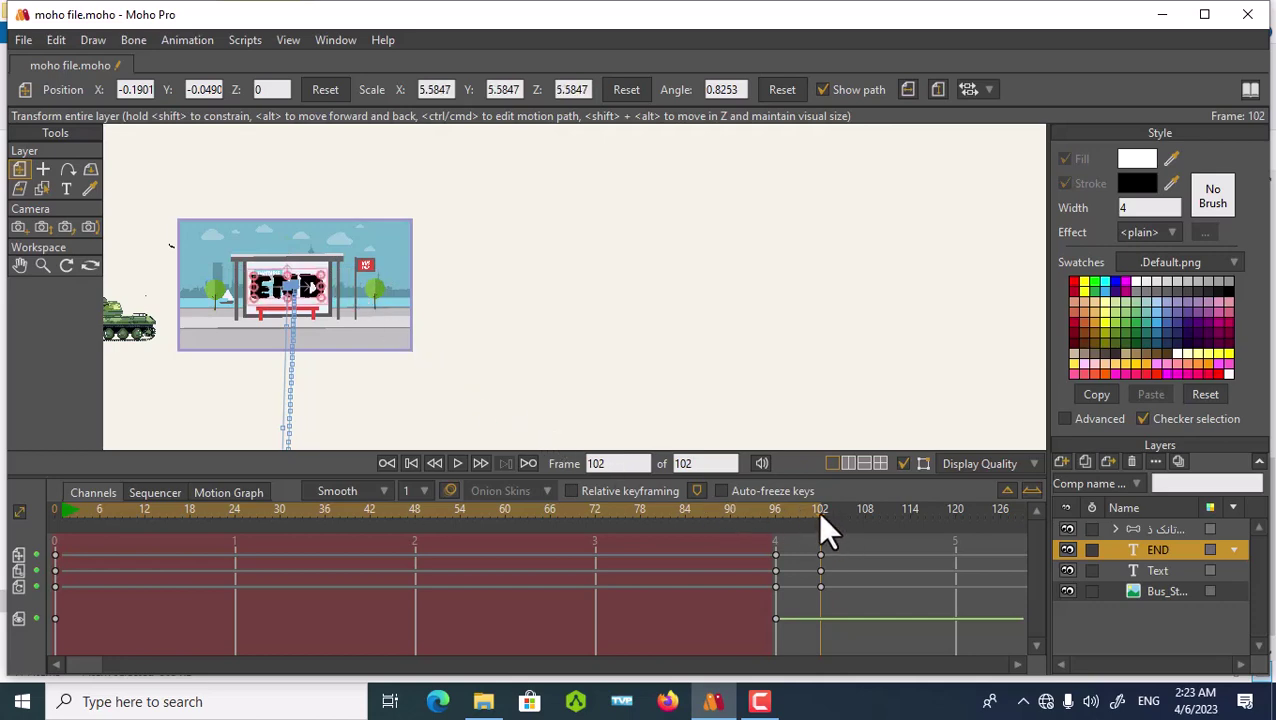
left_click_drag(821, 515, 829, 558)
- Export frames 1 to 102 as moho file.mp4 in MP4 (H.264-AAC) at quality 97 to the Desktop folder, and maximize the render preview
left_click(31, 41)
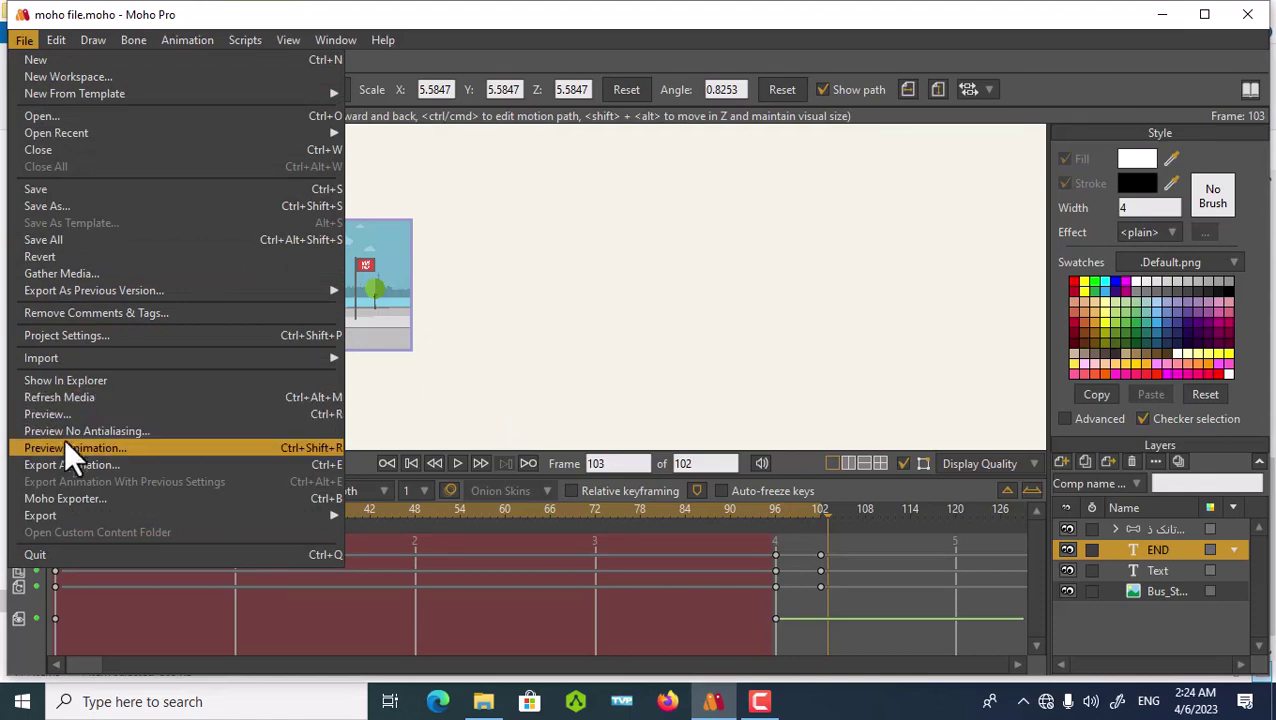
left_click(62, 463)
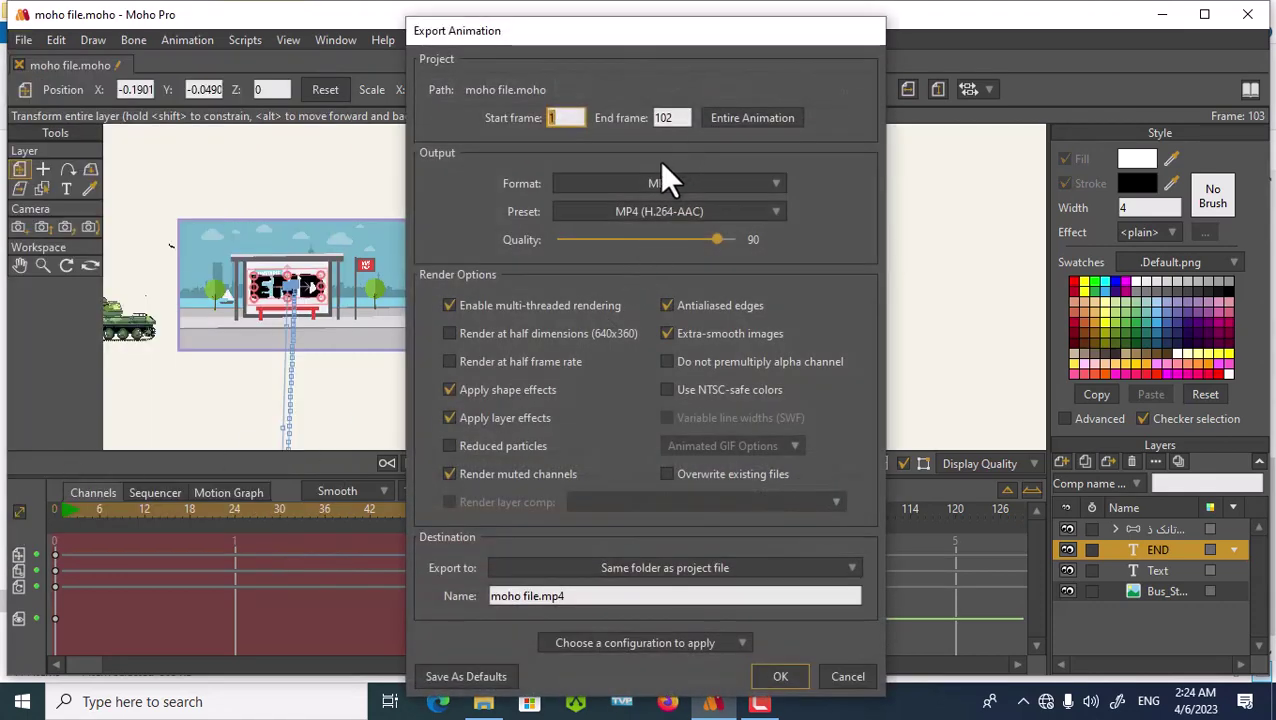
left_click_drag(714, 240, 731, 245)
left_click(619, 564)
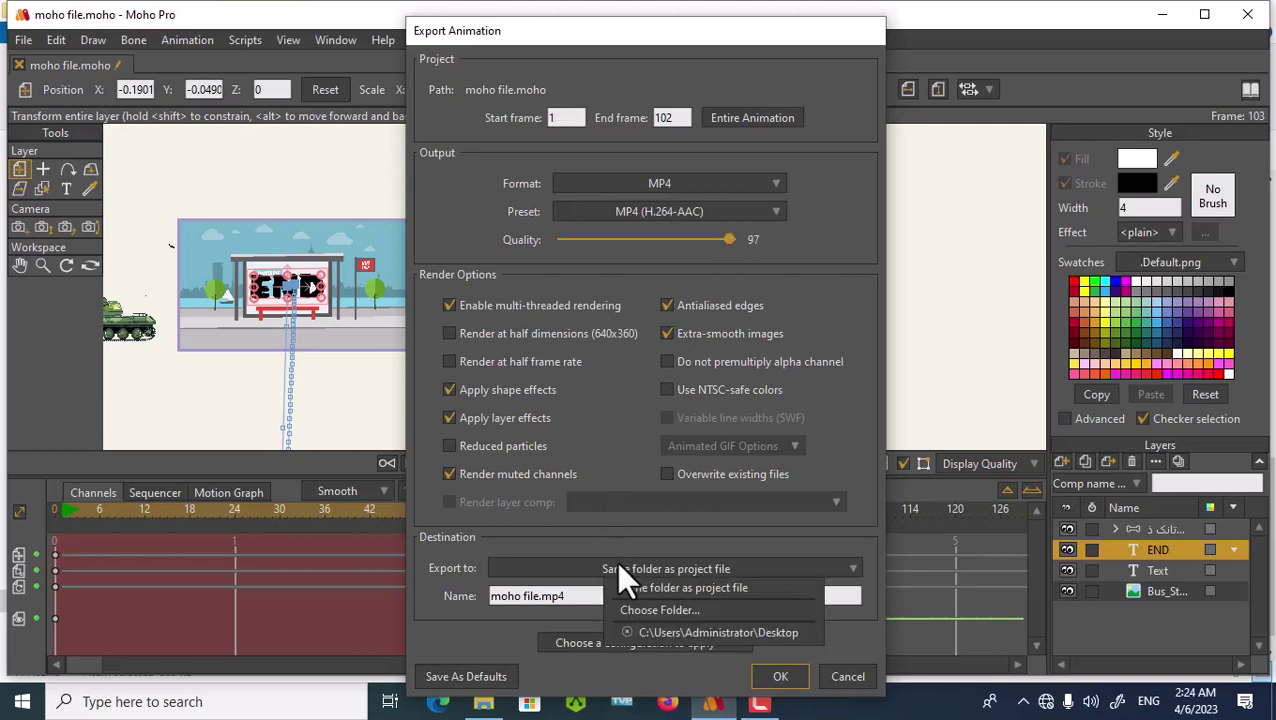
left_click(670, 633)
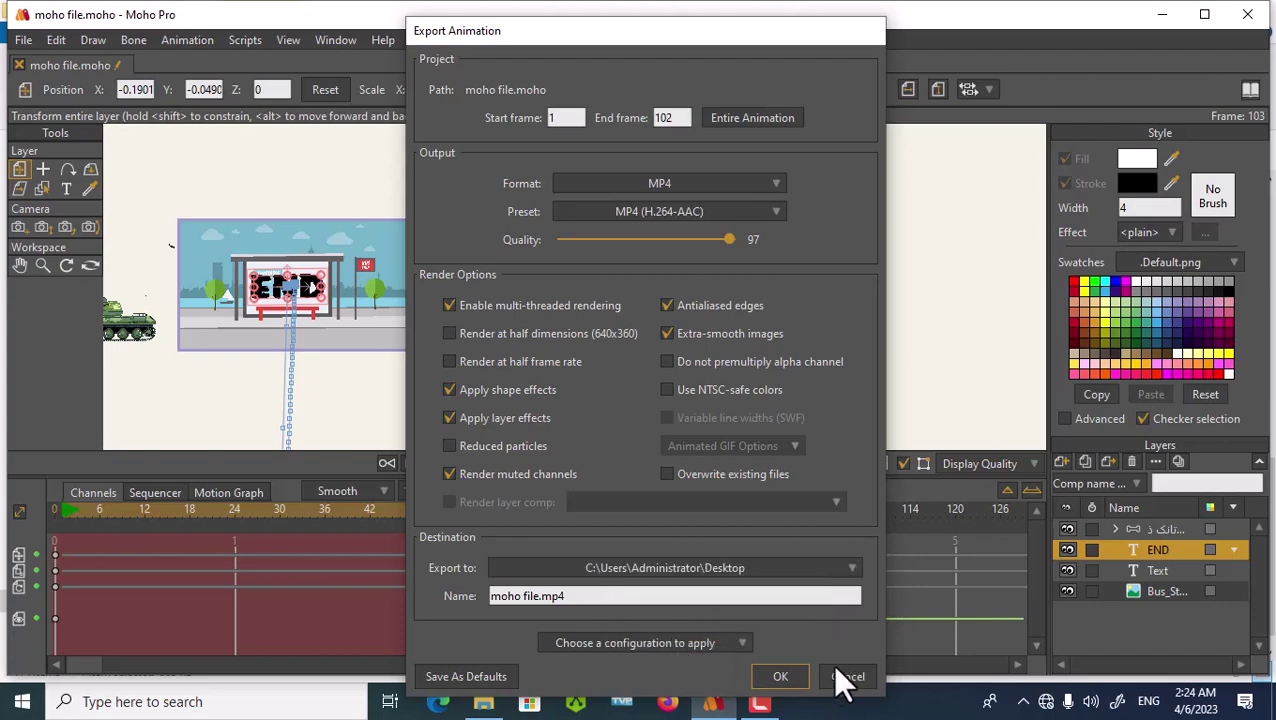
left_click(781, 677)
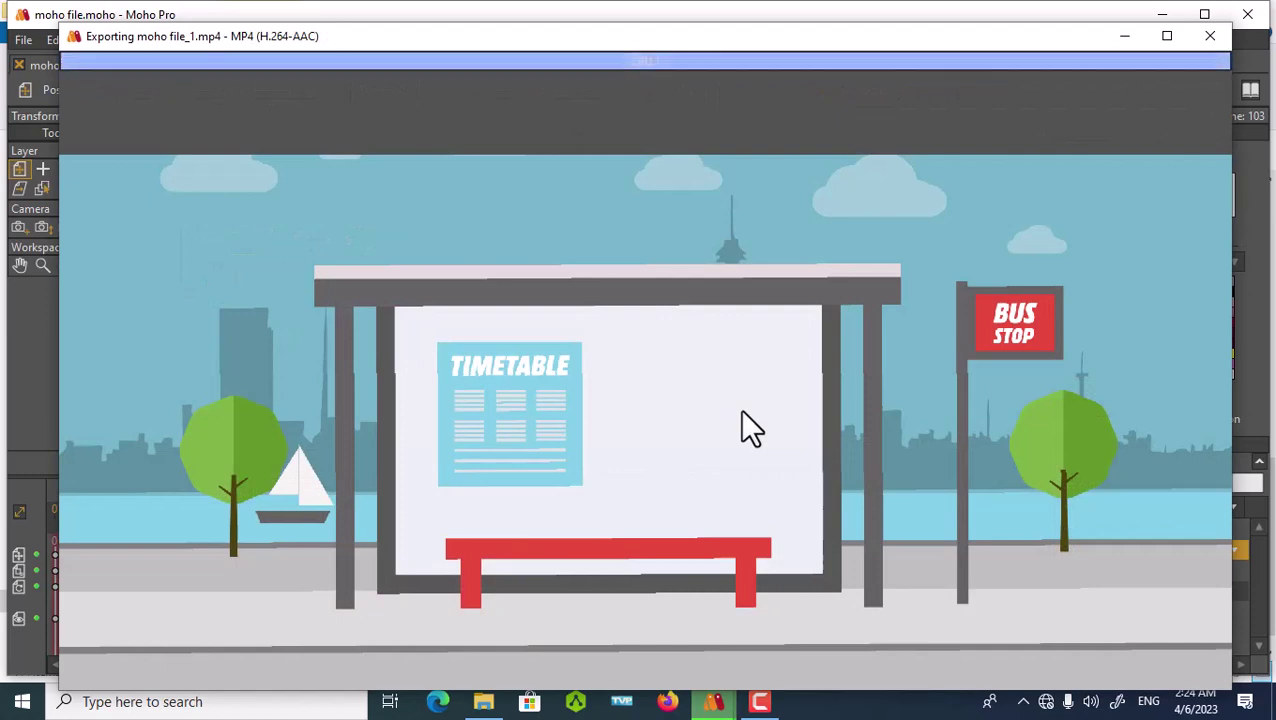
left_click(1166, 36)
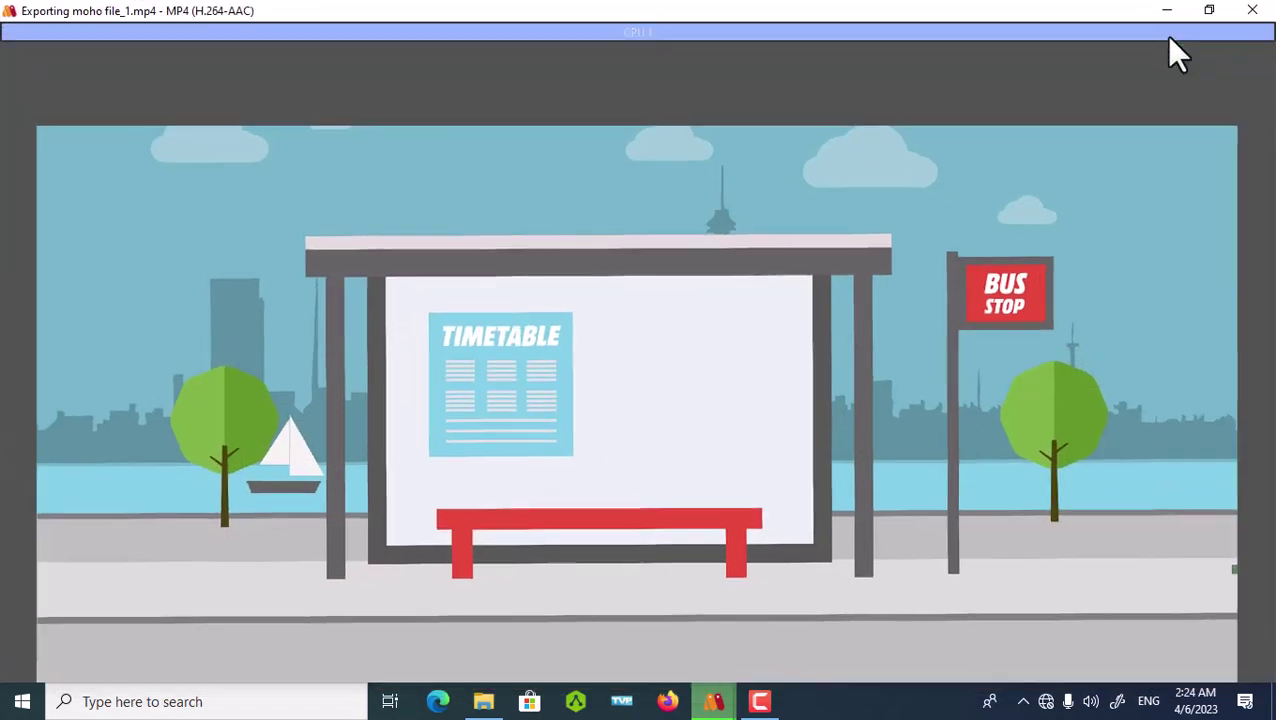